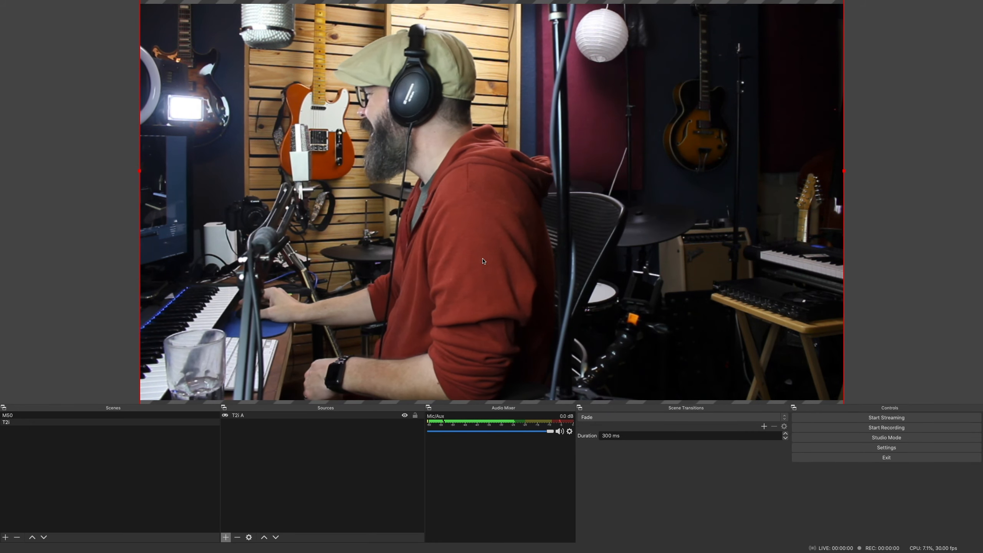
Add a new scene named T5i to the scene collection.
click(32, 456)
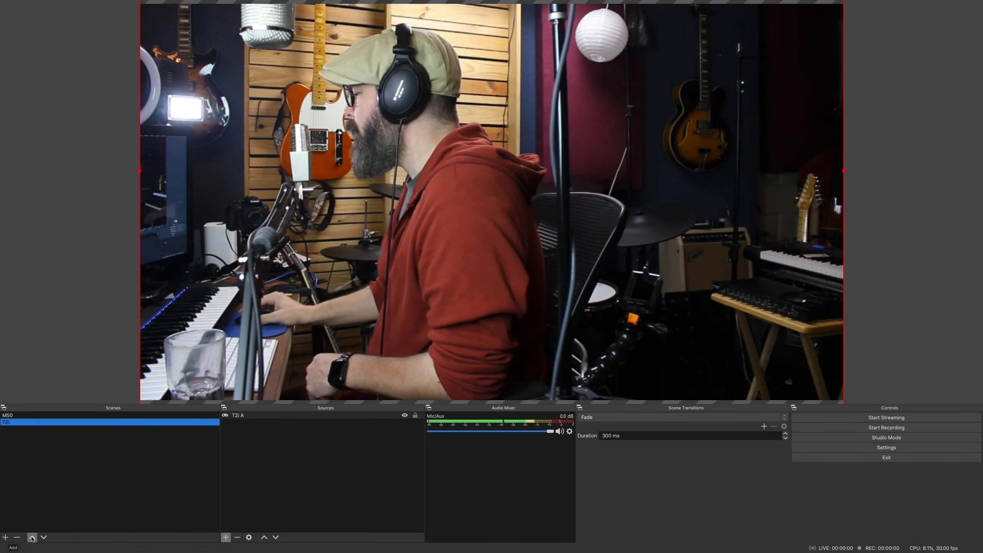
click(6, 537)
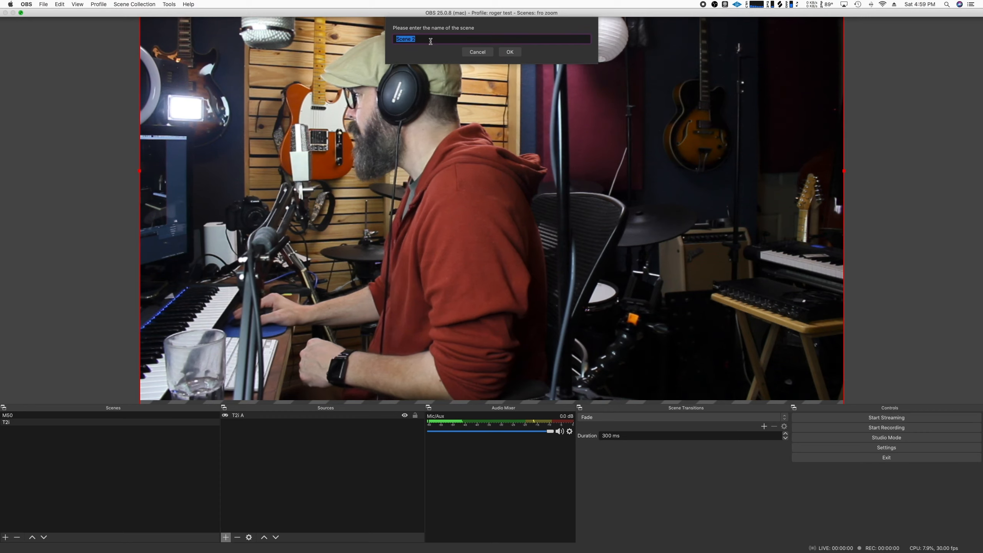
text(T5i)
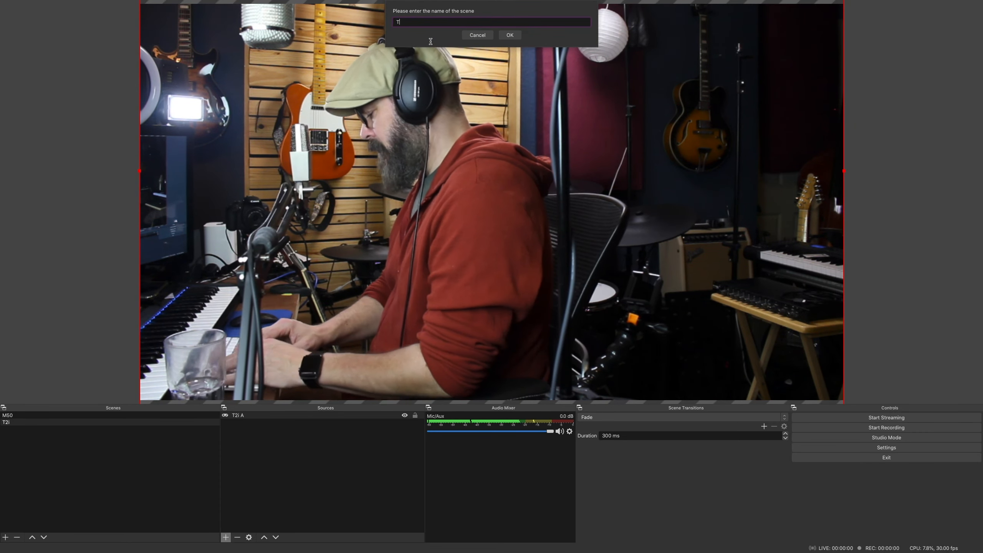
click(509, 36)
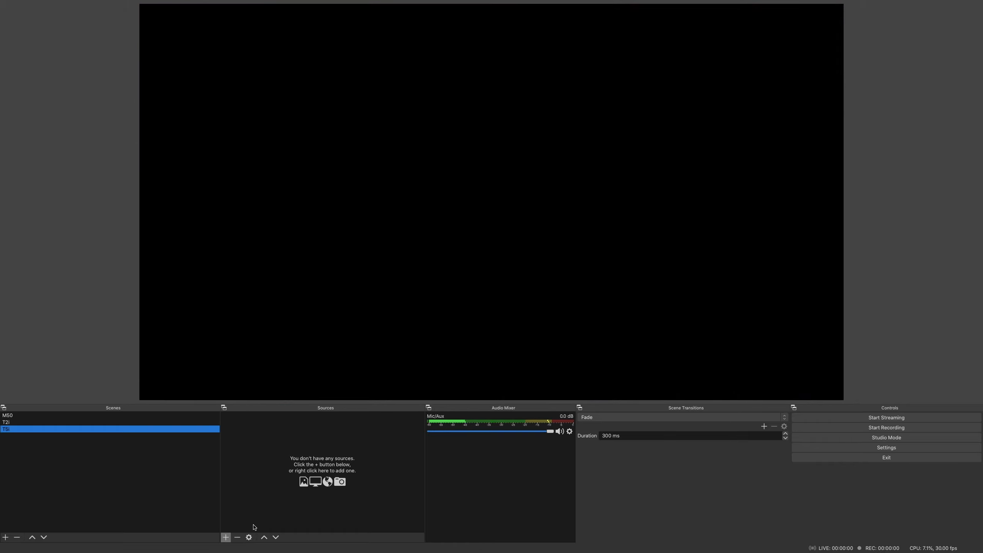
Add a new Video Capture Device source named "T5i A" to the T5i scene.
click(228, 539)
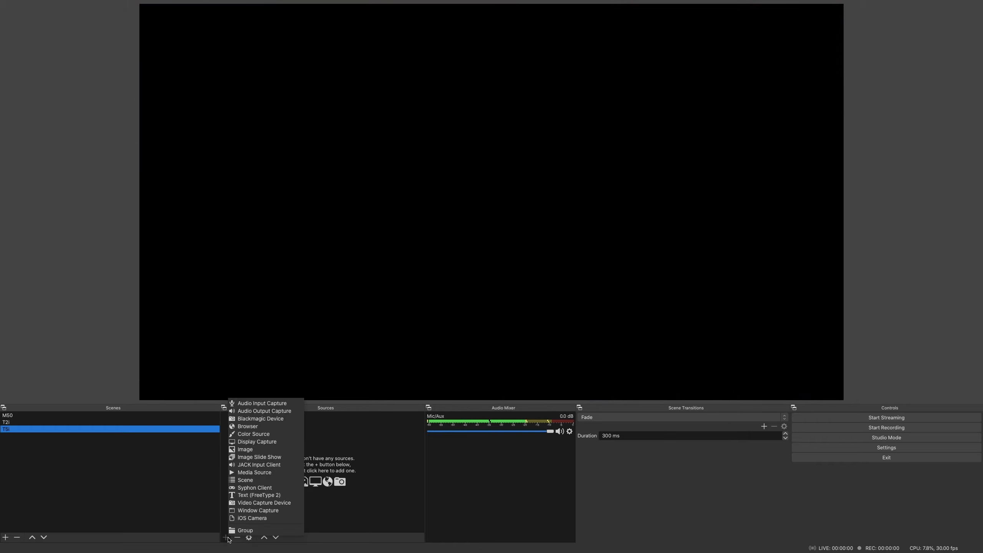
click(271, 502)
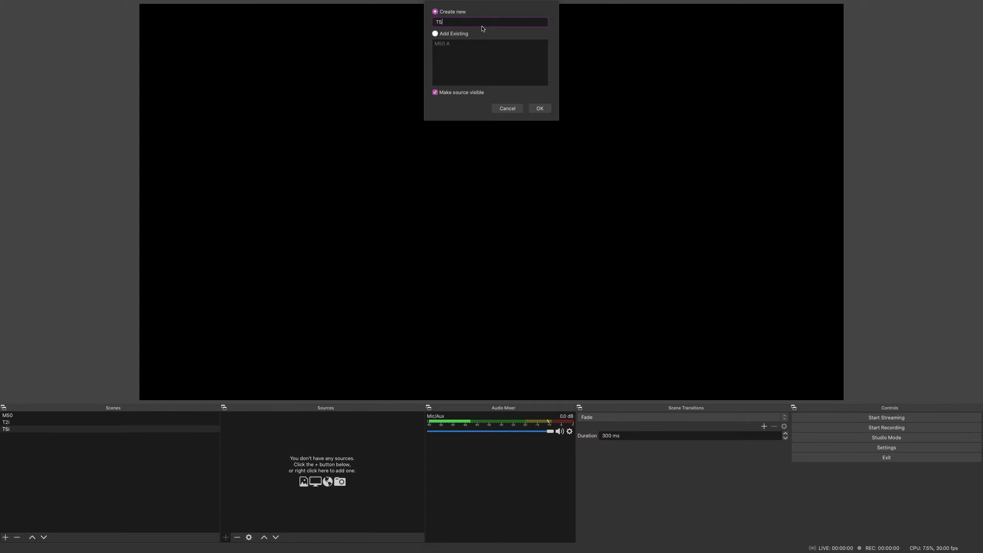
key(Return)
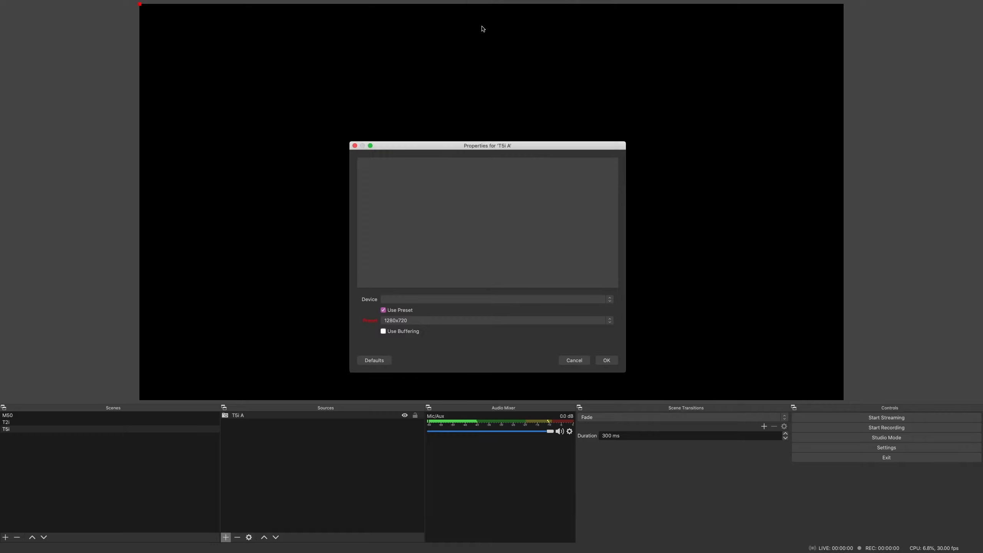
Set the capture device of the T5i A source to USB Camera.
click(526, 299)
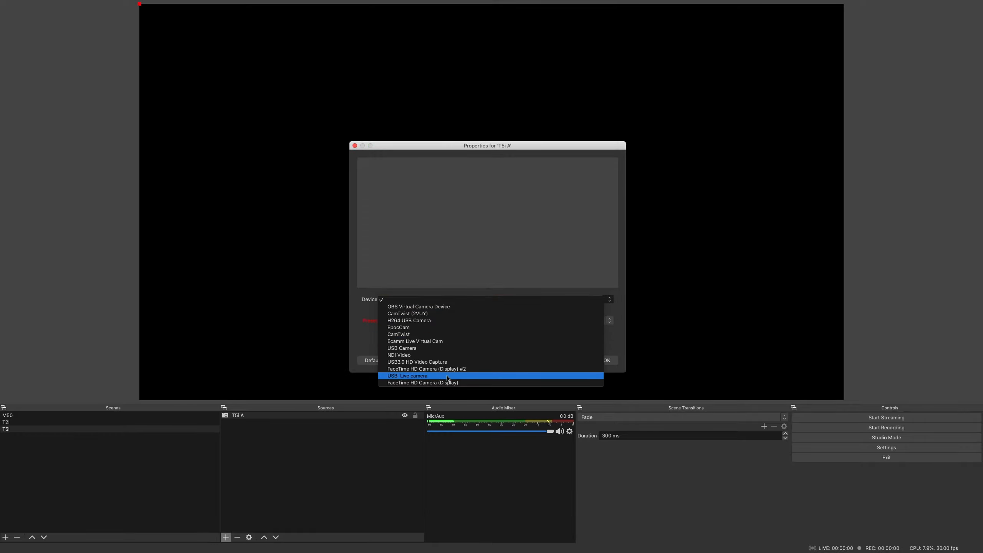
click(446, 375)
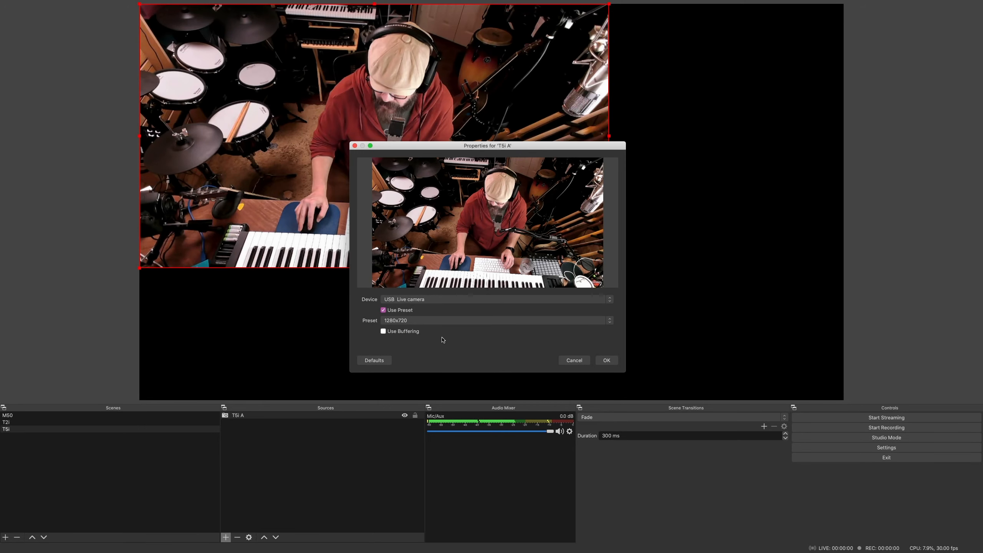
click(439, 299)
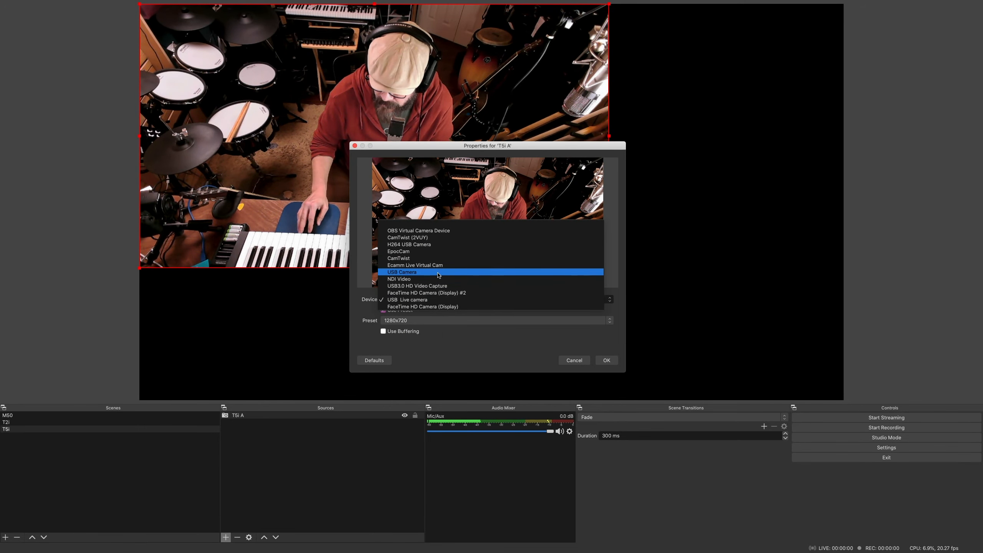
click(436, 273)
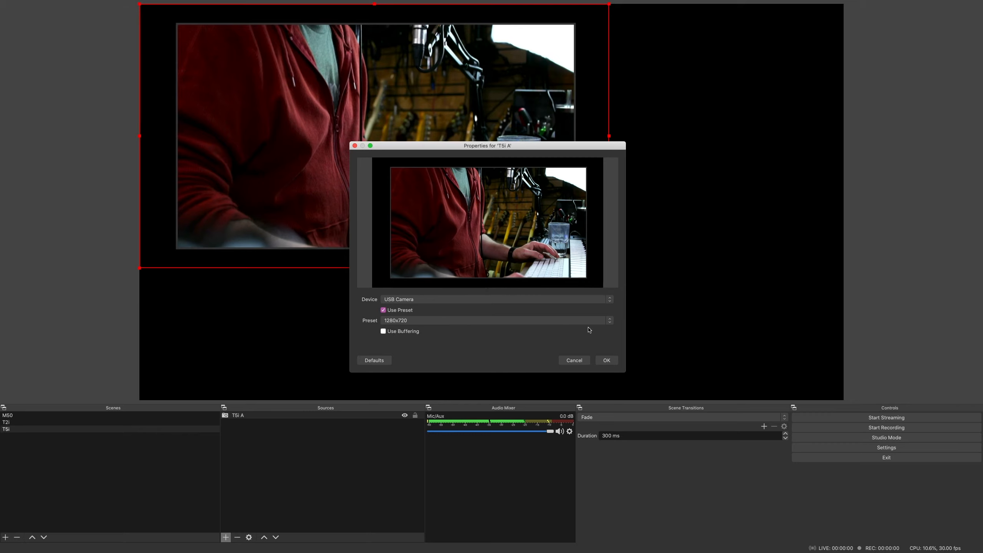
Set the T5i A source's preset to High and accept its properties.
click(610, 321)
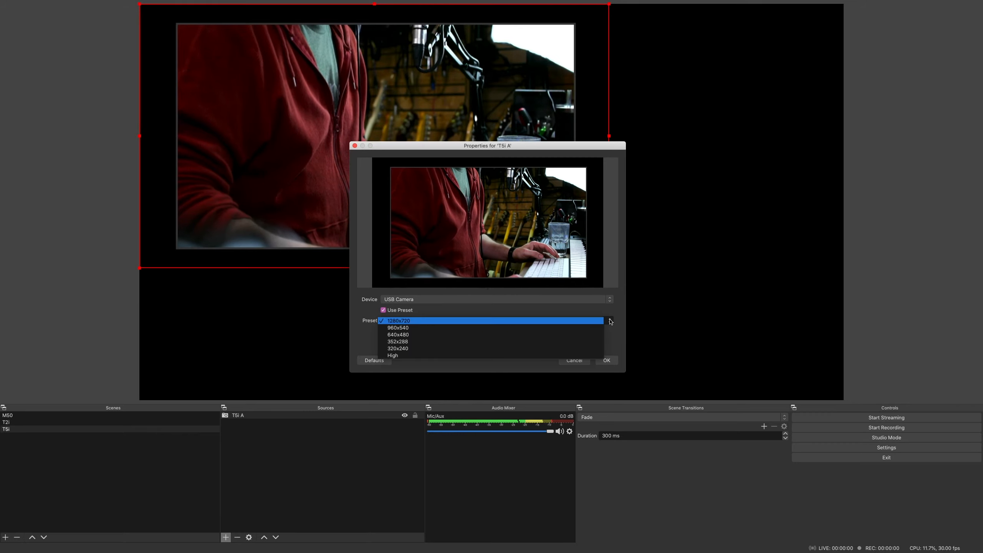
click(521, 362)
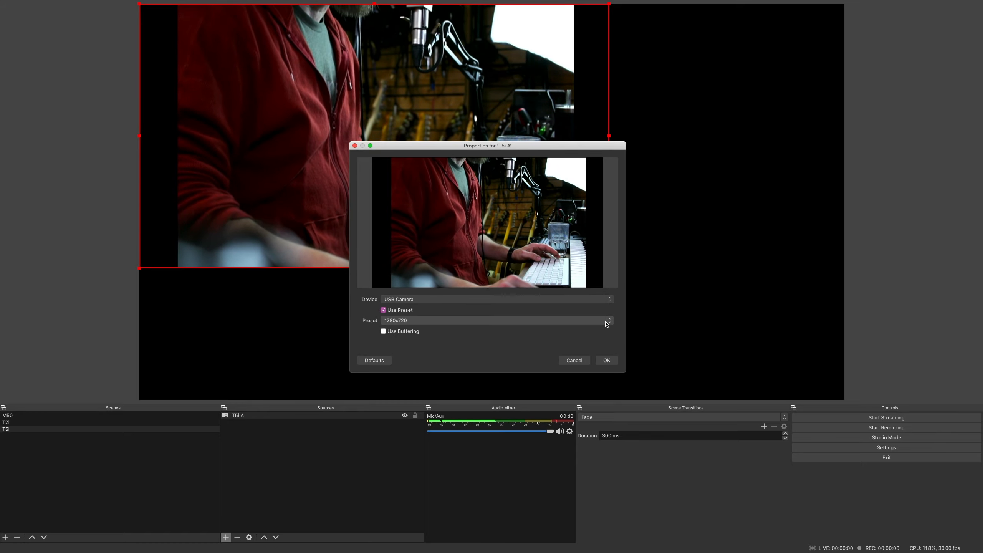
click(527, 320)
click(527, 355)
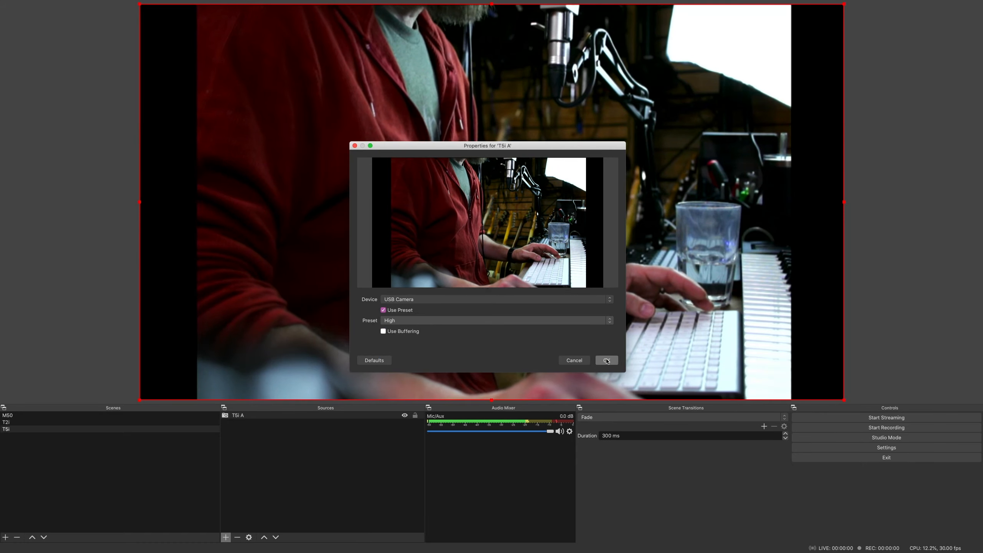
click(605, 360)
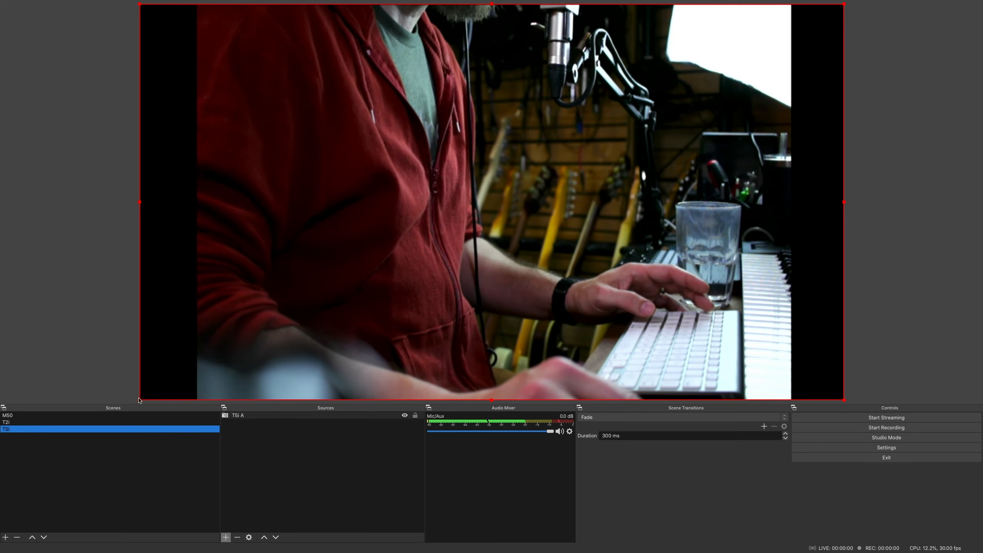
Enlarge and reposition the T5i A camera image so its black side bars fall outside the canvas.
drag(139, 400, 106, 437)
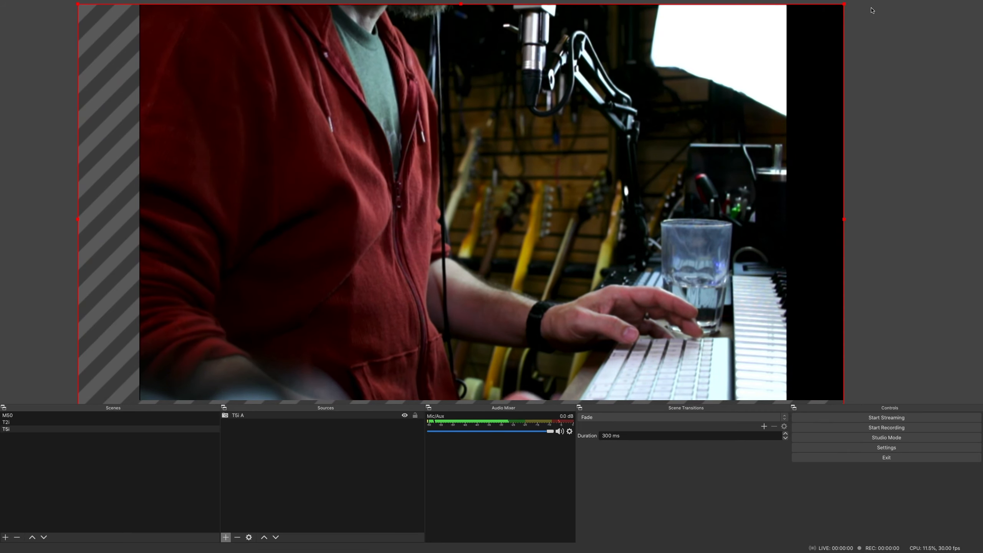
drag(846, 7, 921, 2)
drag(648, 126, 638, 168)
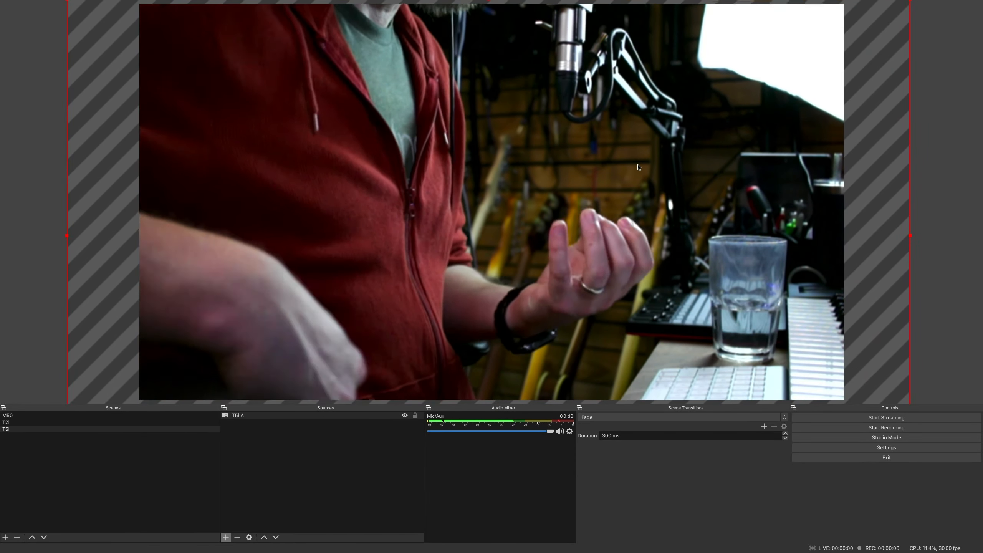
Switch among the T2i, T5i and M50 scenes to check each camera view, ending on M50.
click(57, 423)
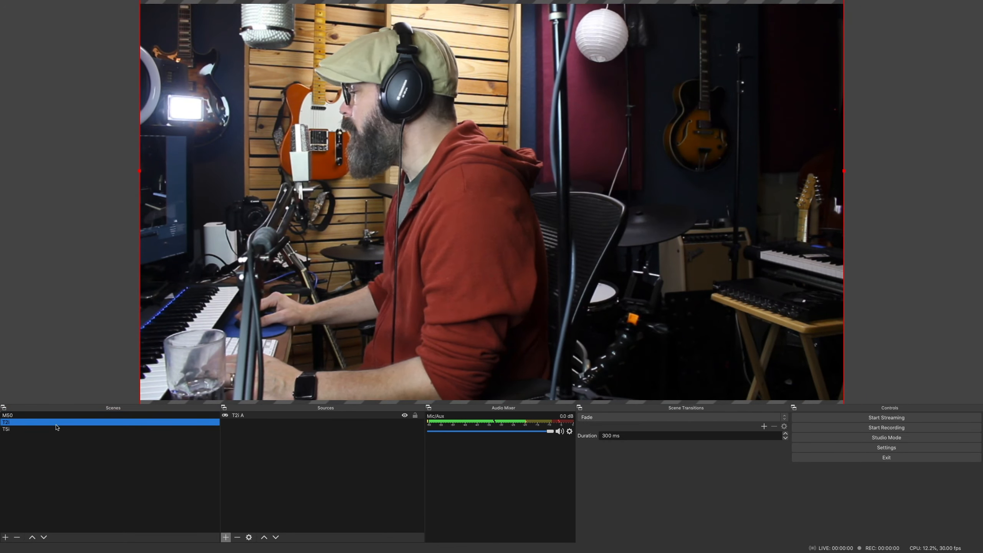
click(57, 428)
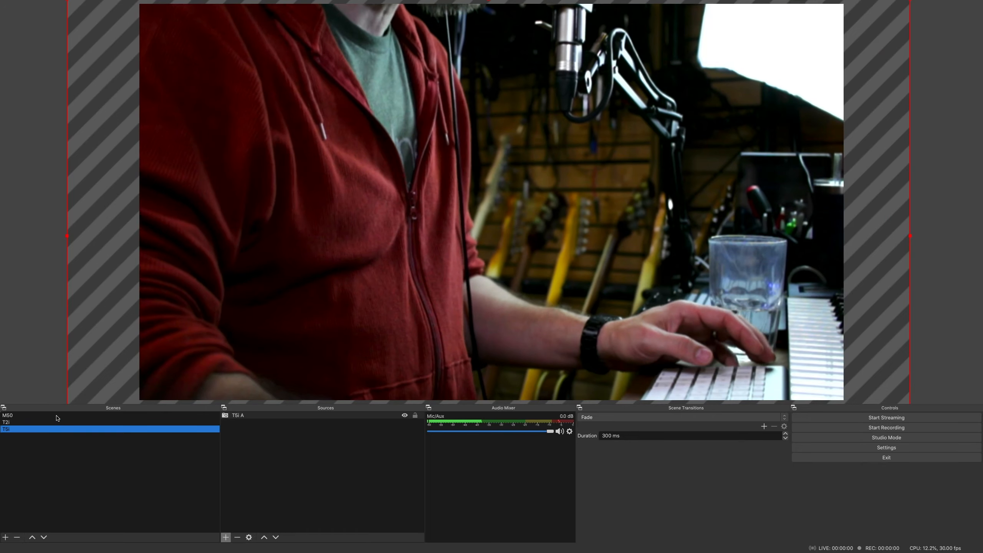
click(57, 415)
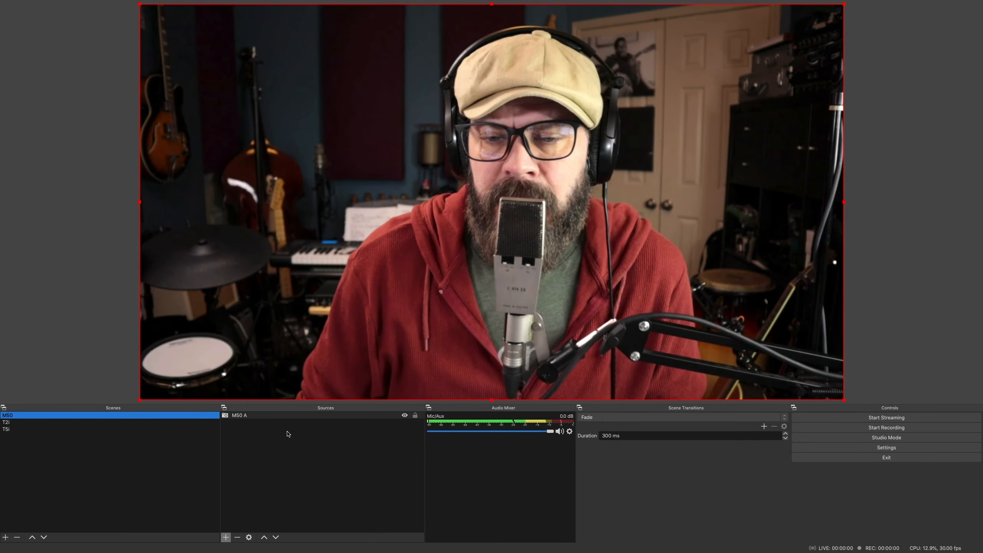
click(283, 432)
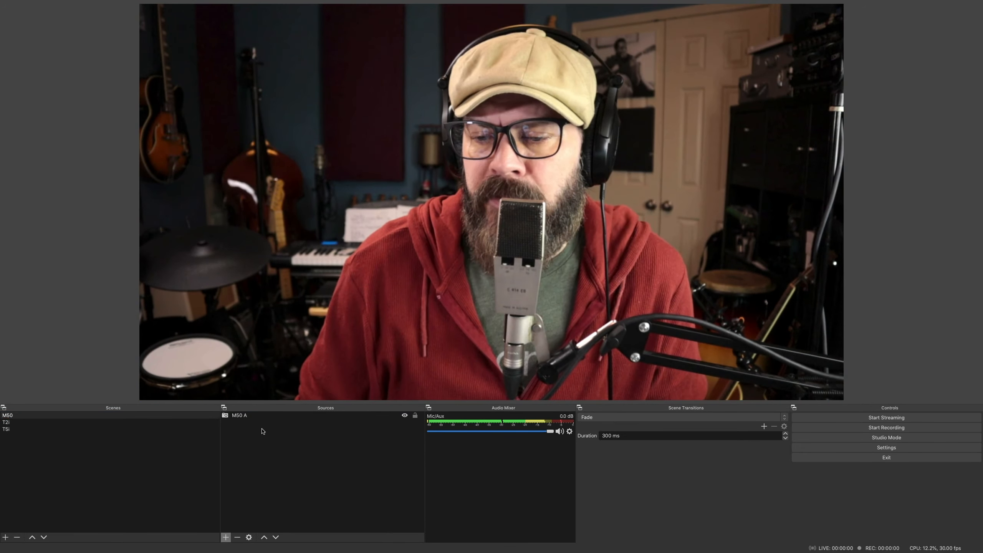
click(76, 422)
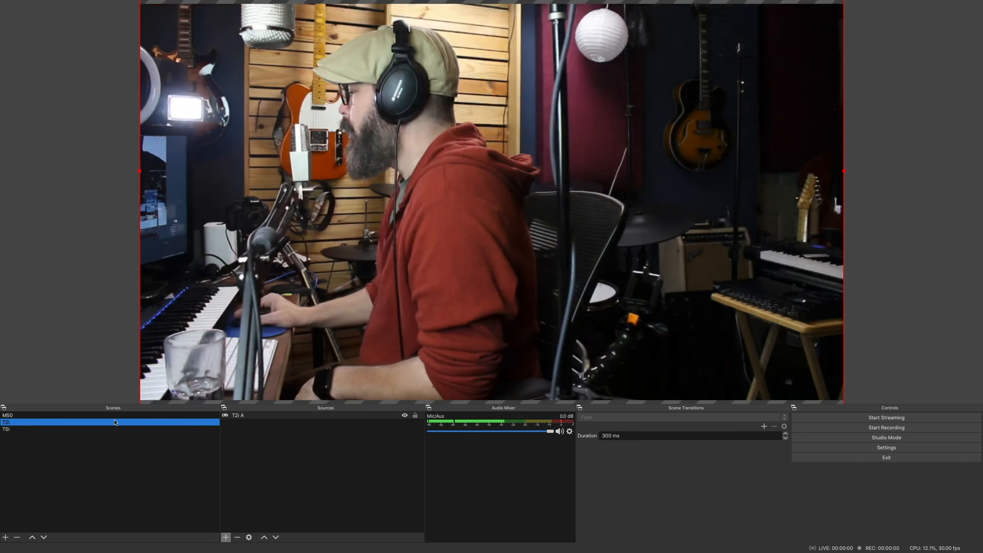
click(113, 417)
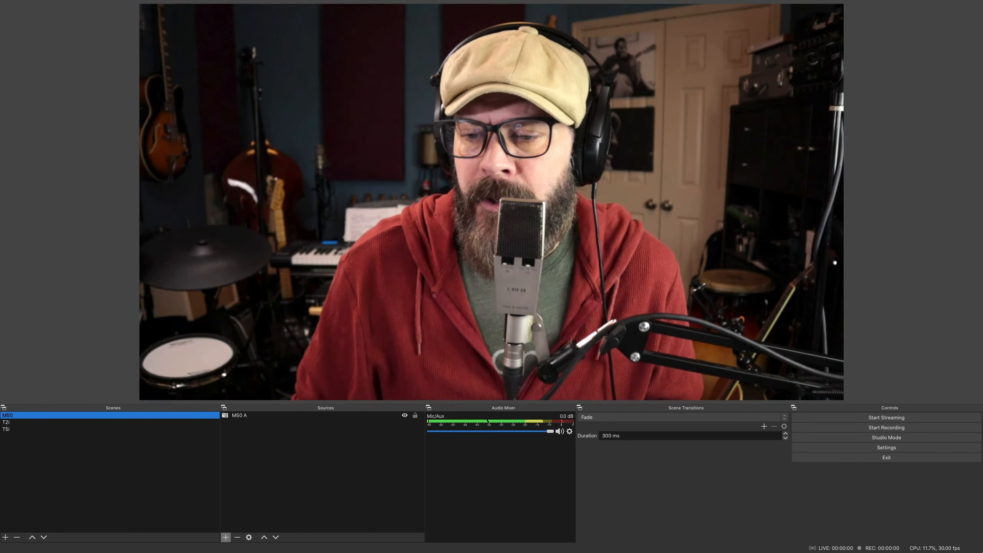
Set the global Mic/Auxiliary Audio device to Disabled in the audio settings and apply the change.
click(886, 447)
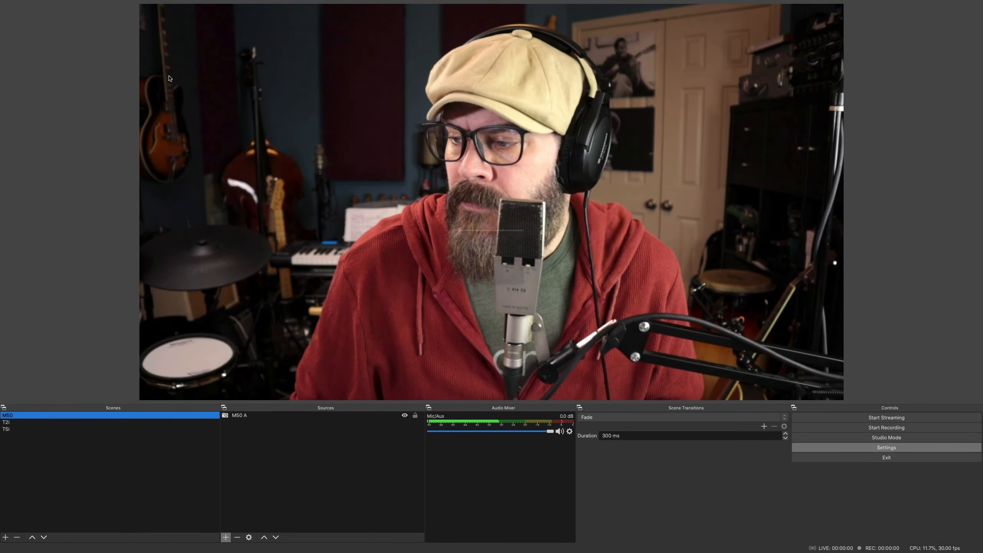
click(334, 195)
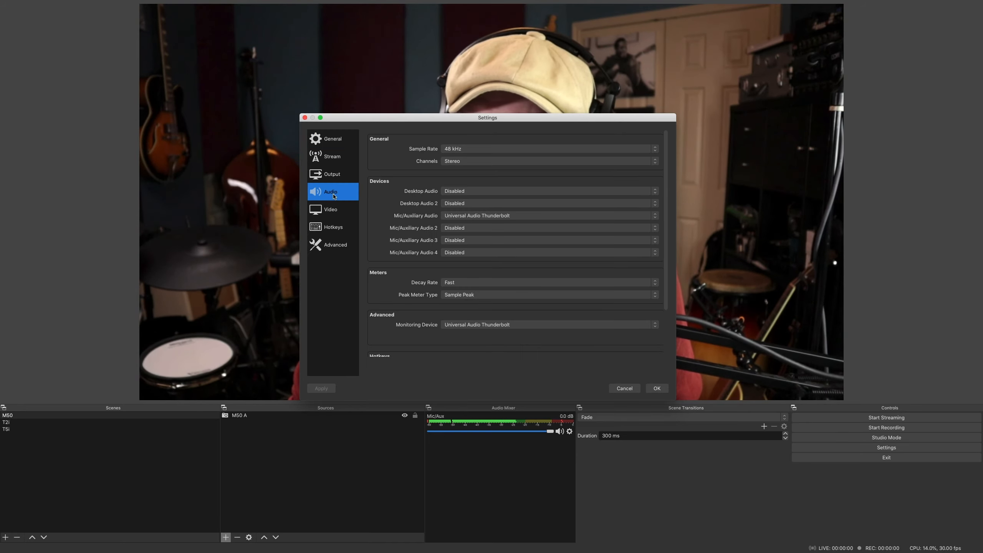
click(498, 216)
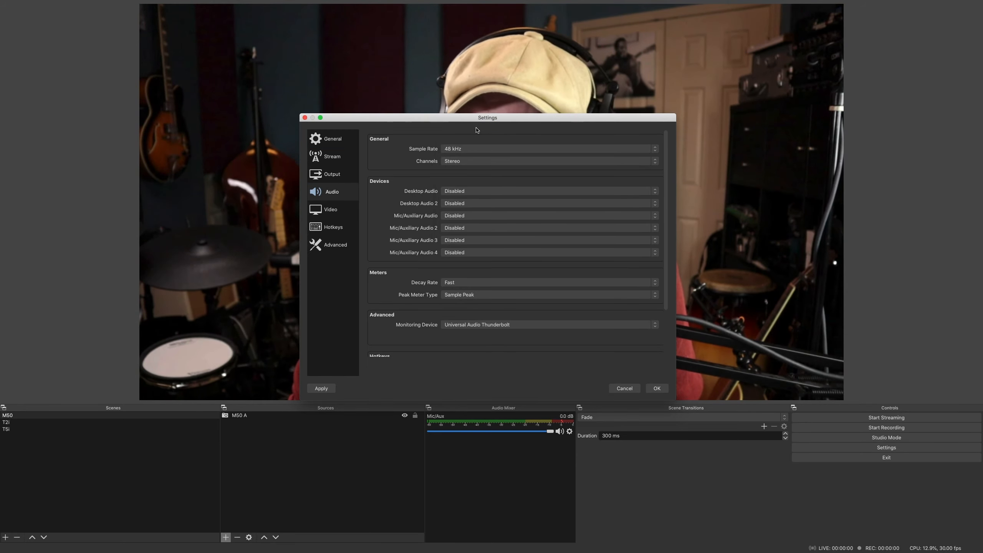
drag(481, 120, 395, 75)
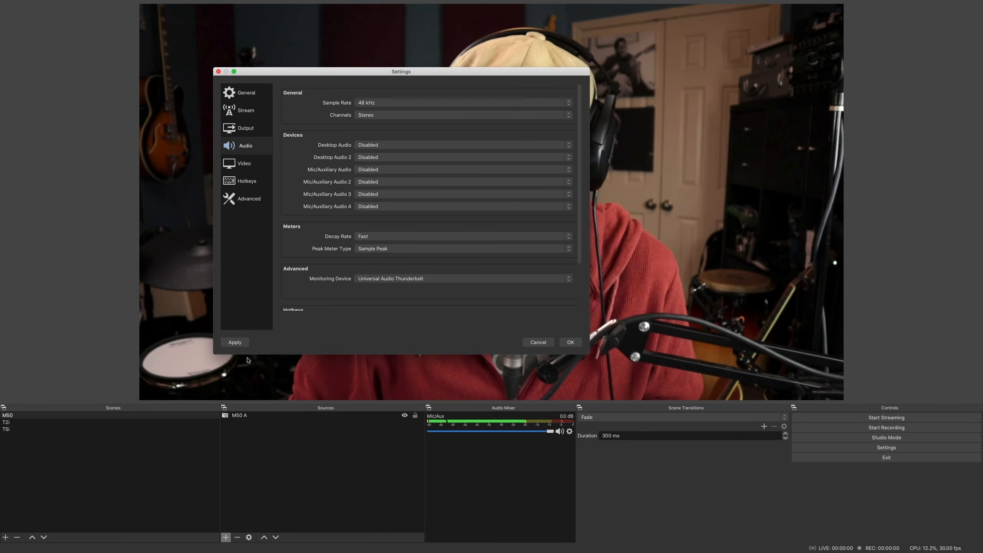
click(235, 342)
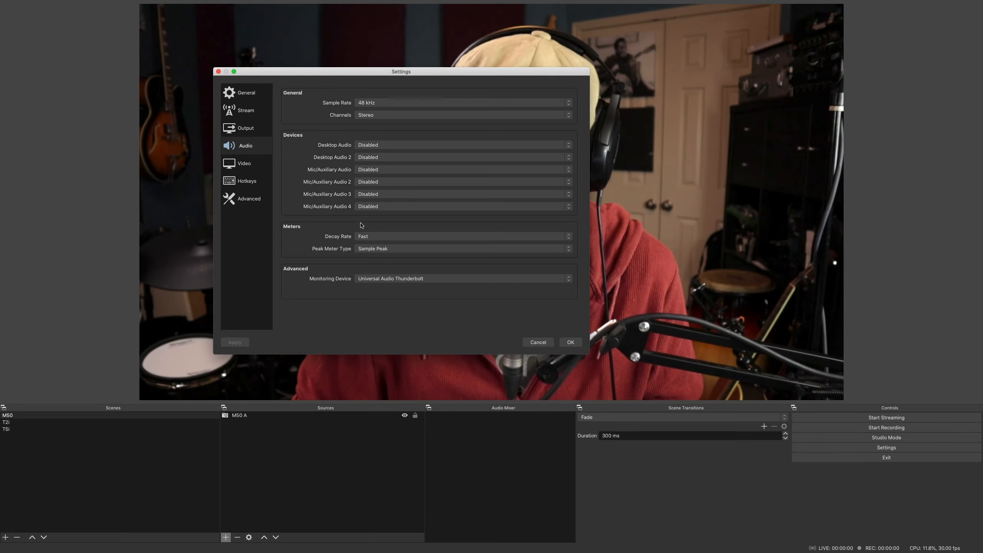
click(572, 341)
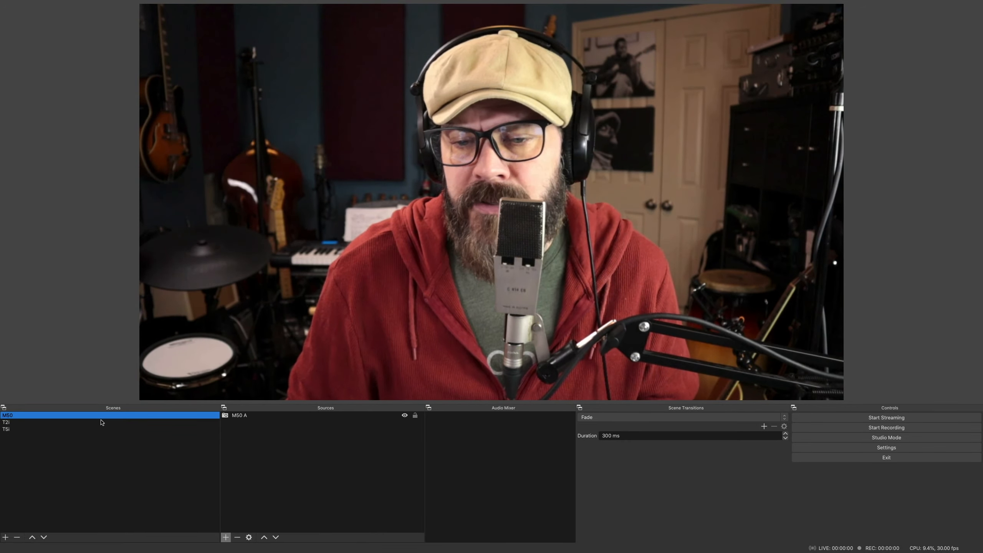
Add a new Audio Input Capture source named "Apollo 1" to the M50 scene.
click(127, 422)
click(127, 416)
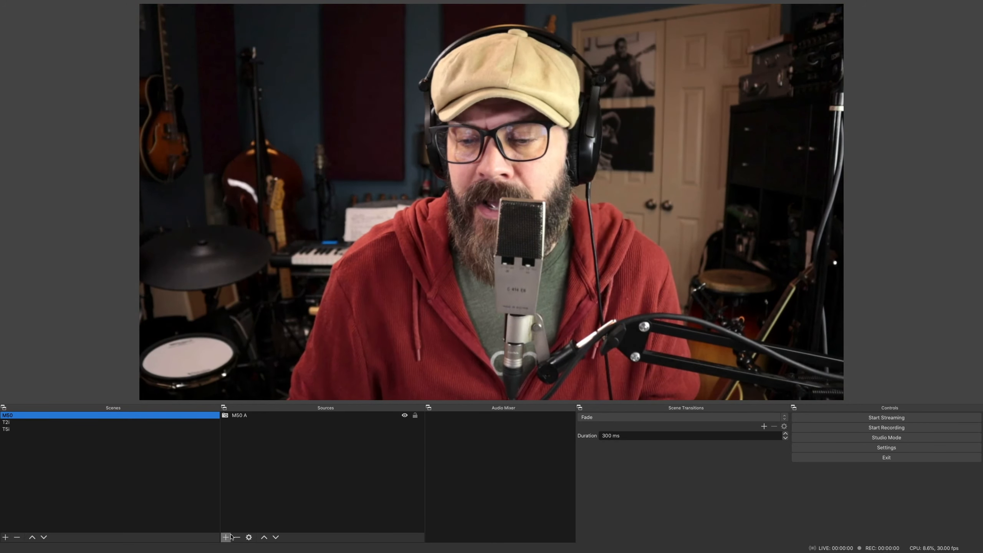
click(225, 537)
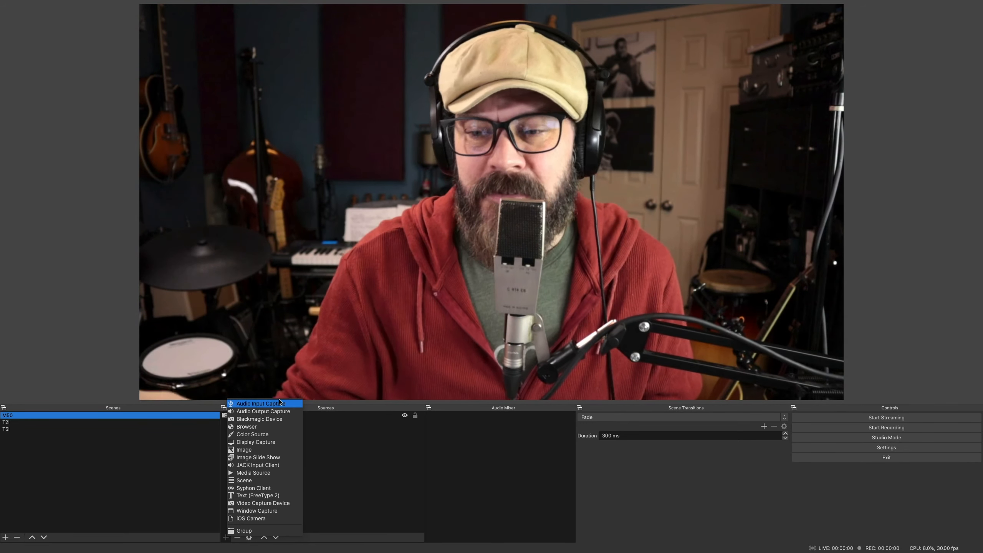
click(280, 403)
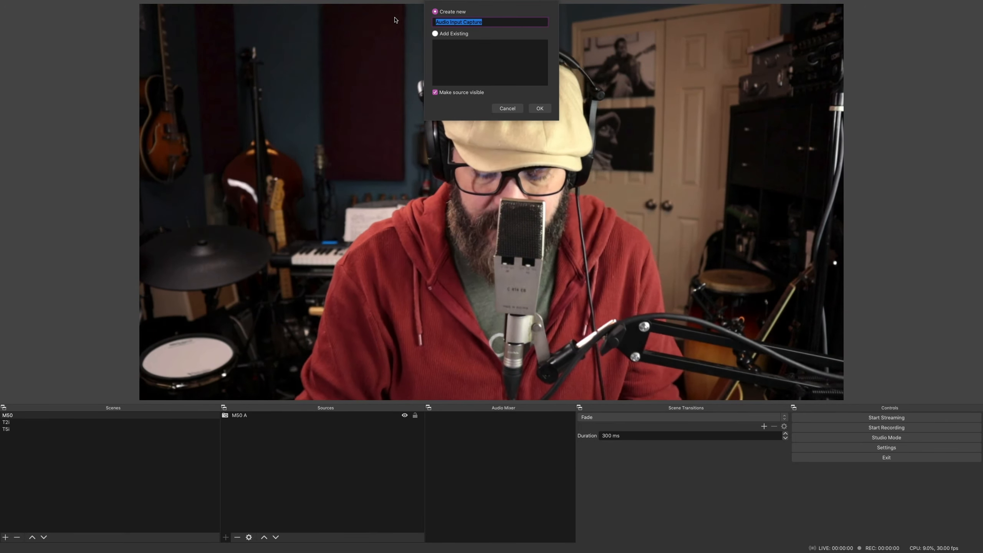
key(BackSpace)
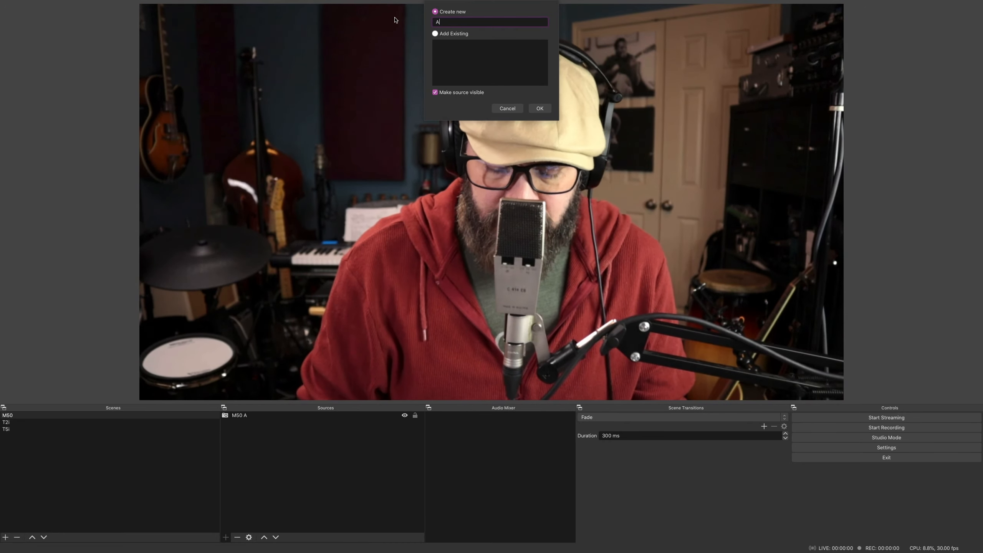
text(Apollo 1)
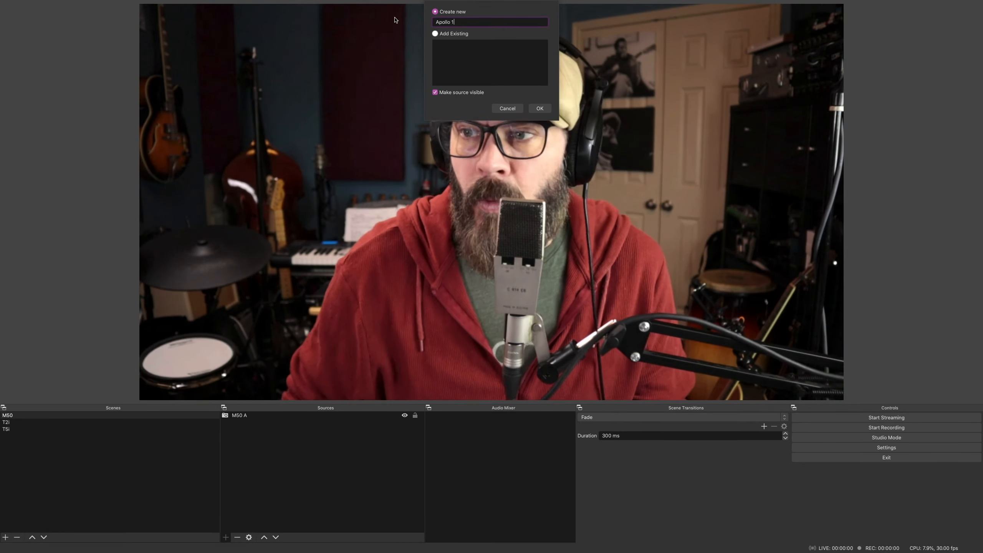
click(541, 109)
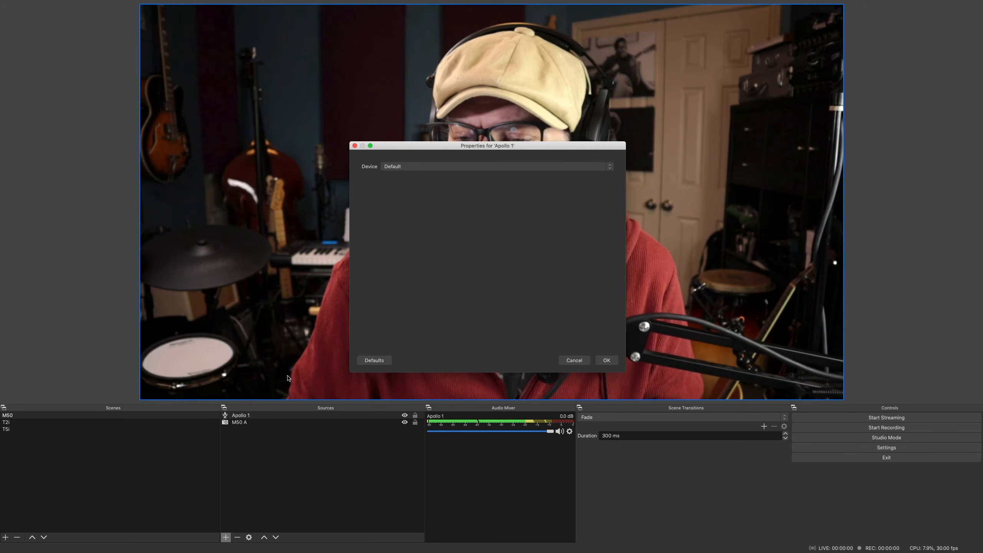
Set the Apollo 1 source's device to Universal Audio Thunderbolt and accept its properties.
click(363, 417)
click(487, 167)
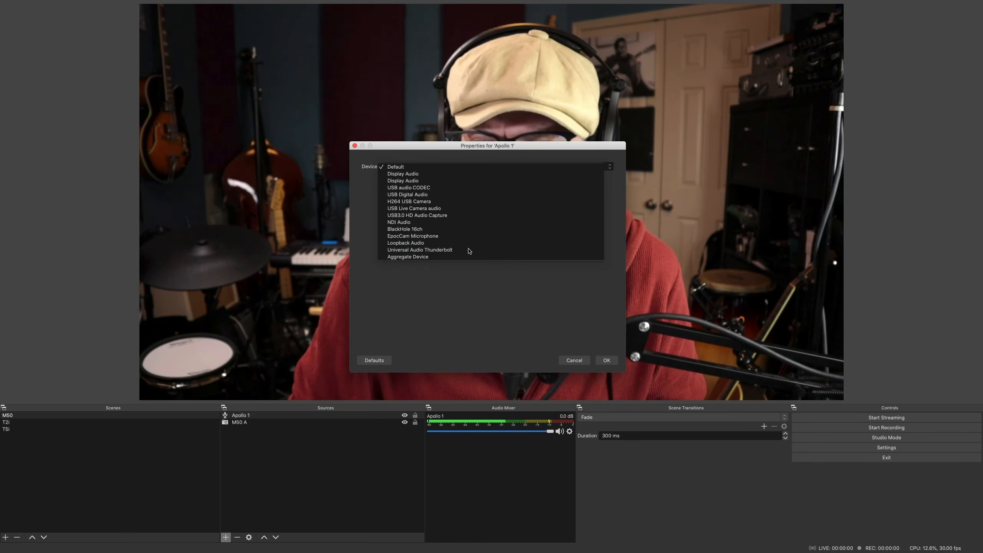
click(612, 361)
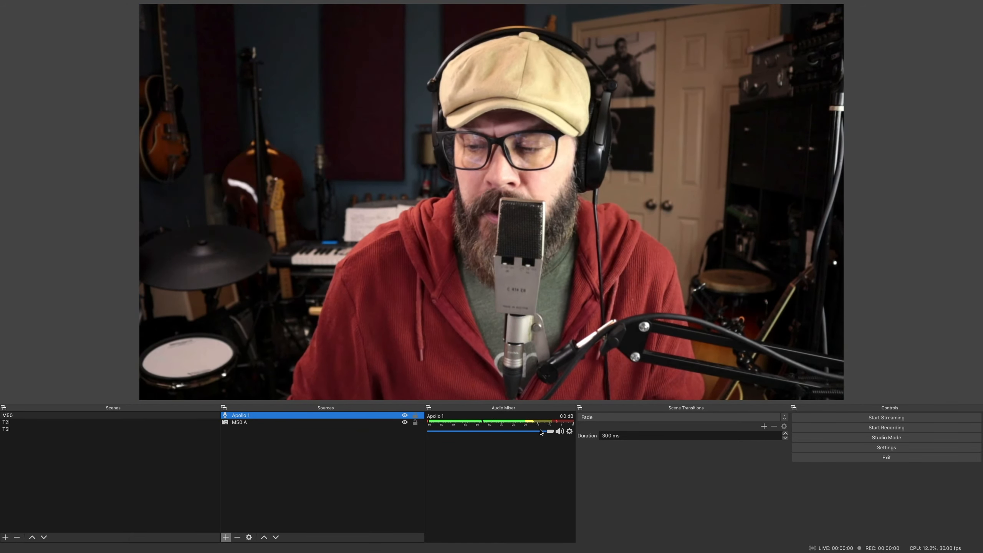
Copy the Apollo 1 source from the M50 scene and paste it as a reference into the T2i scene.
right_click(278, 416)
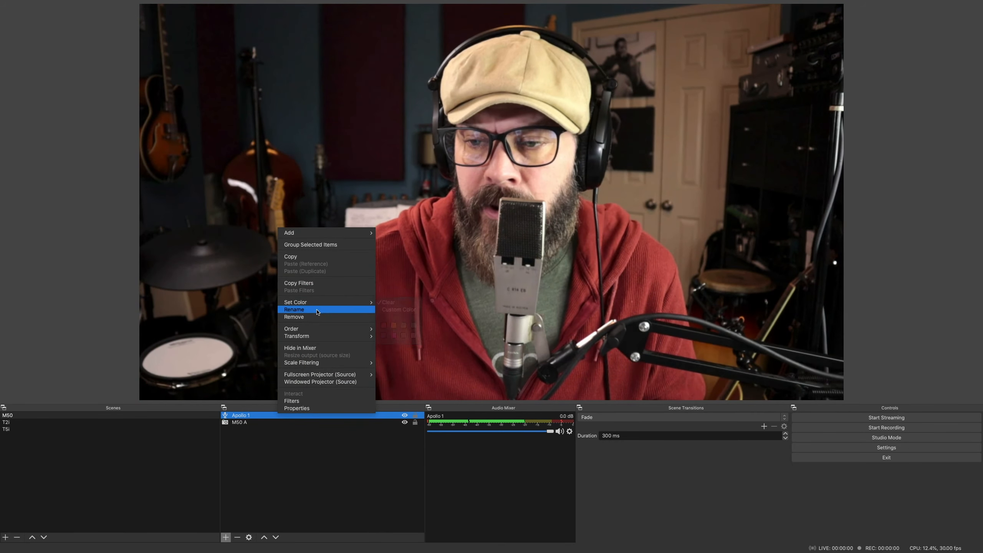
click(307, 257)
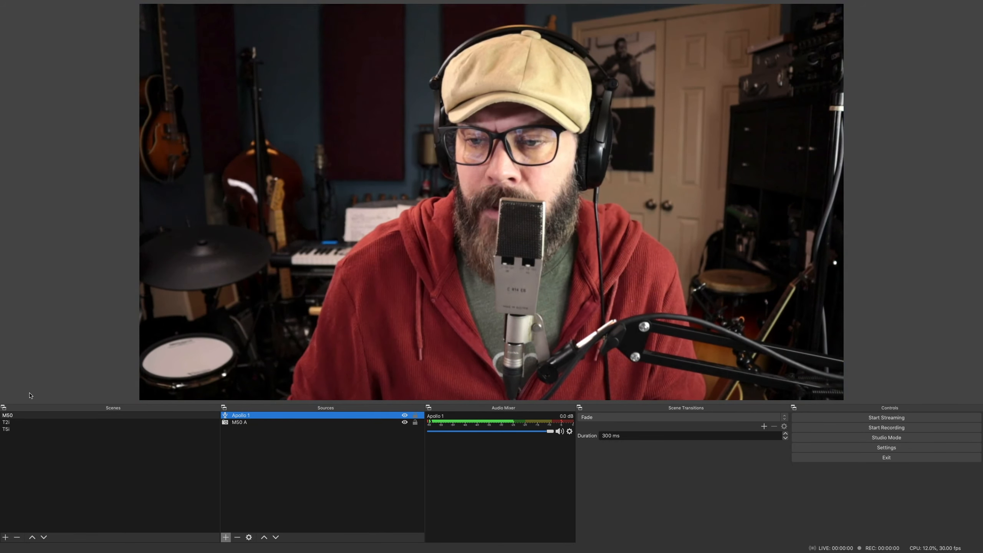
click(31, 422)
right_click(256, 440)
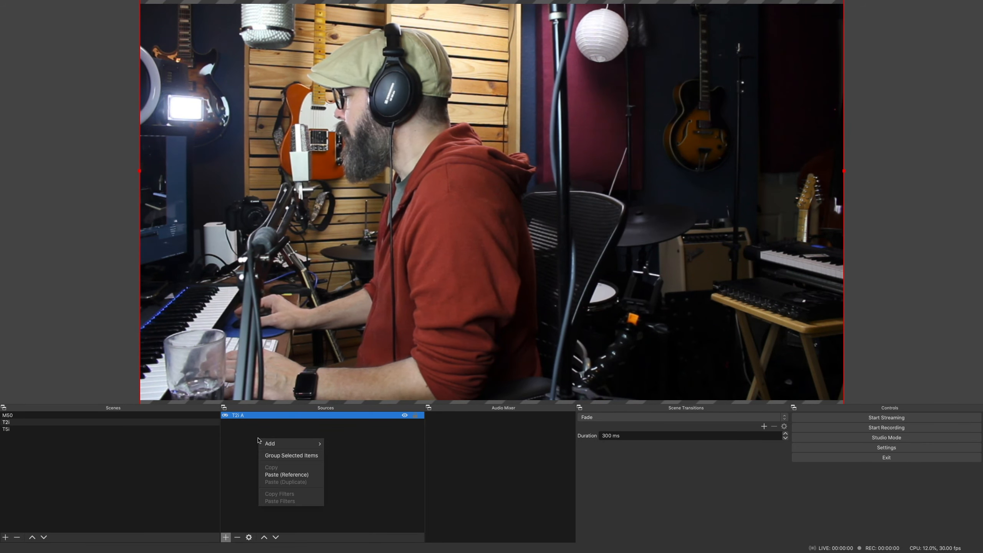
click(287, 473)
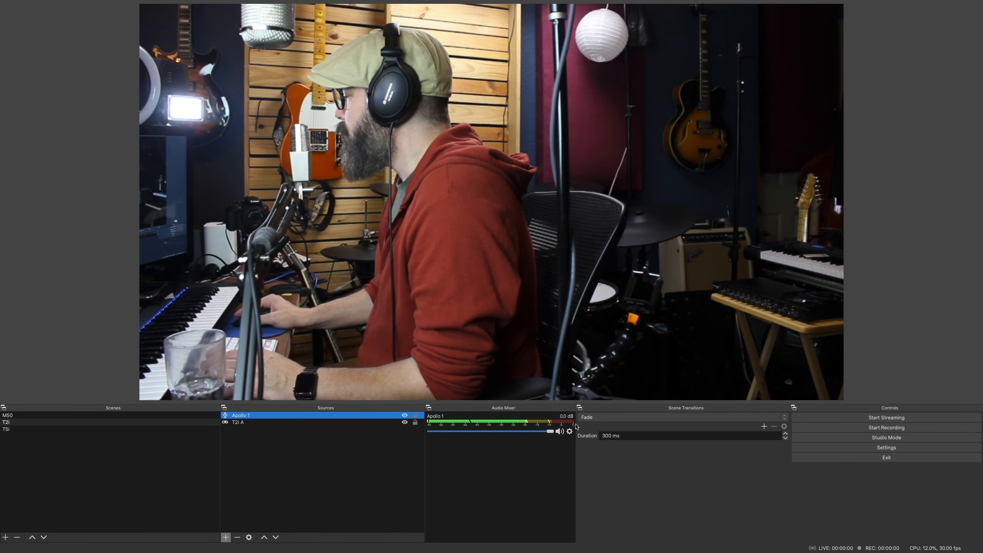
Replace Apollo 1 in the T2i scene with a new Audio Input Capture source using the Universal Audio Thunderbolt device.
click(237, 537)
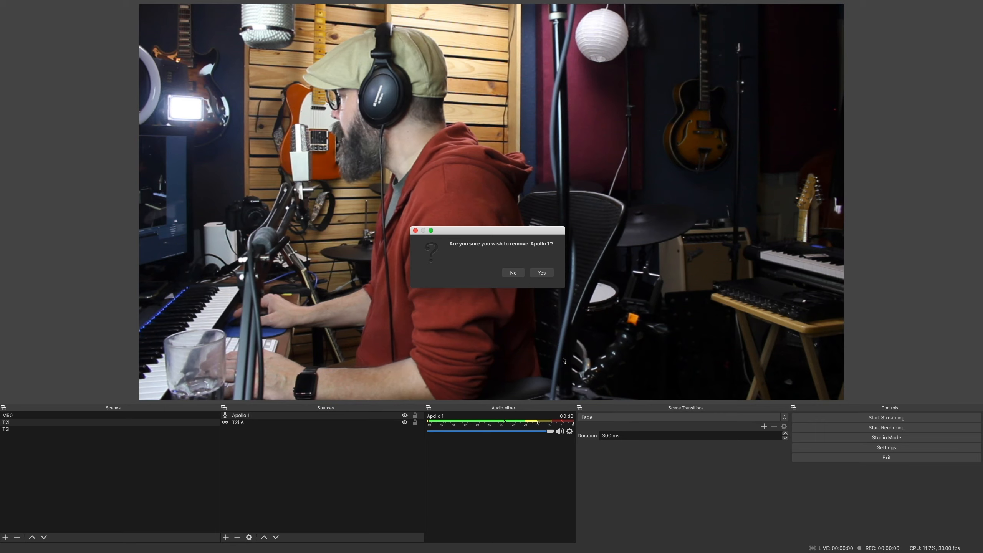
click(542, 273)
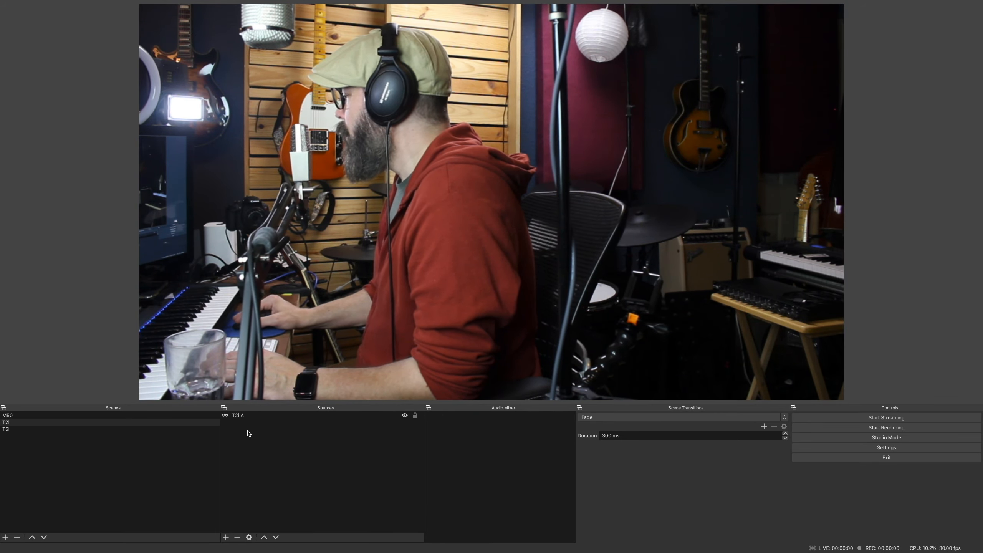
click(225, 537)
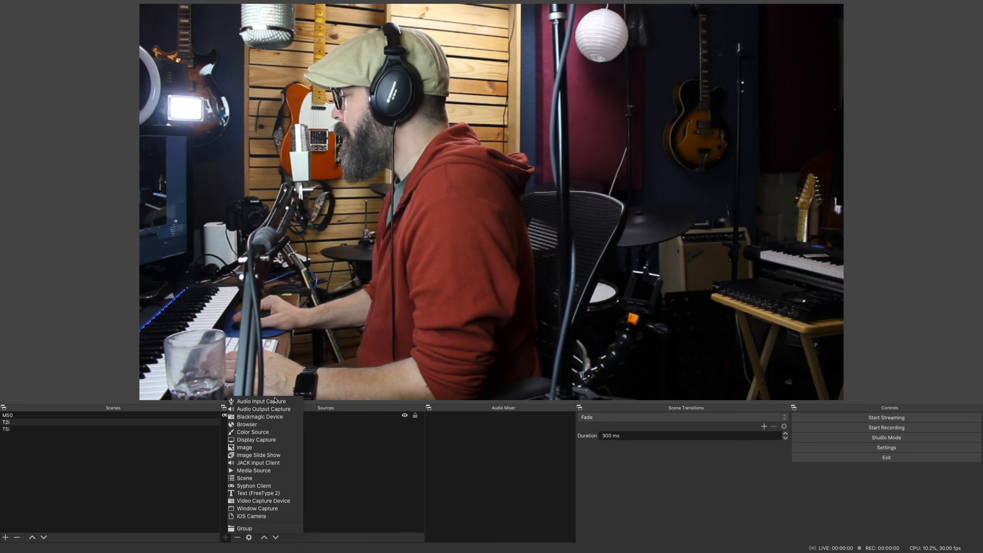
click(261, 401)
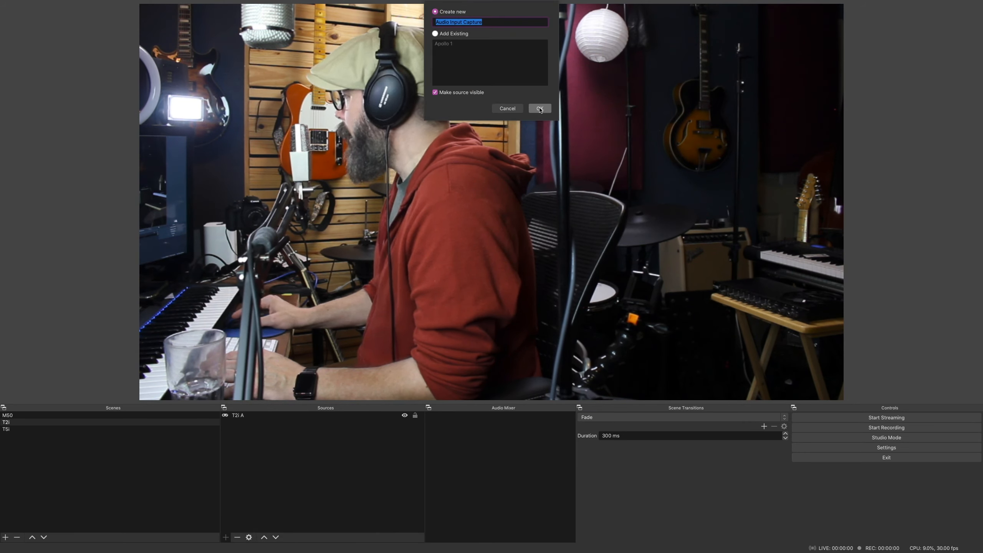
key(Return)
click(452, 166)
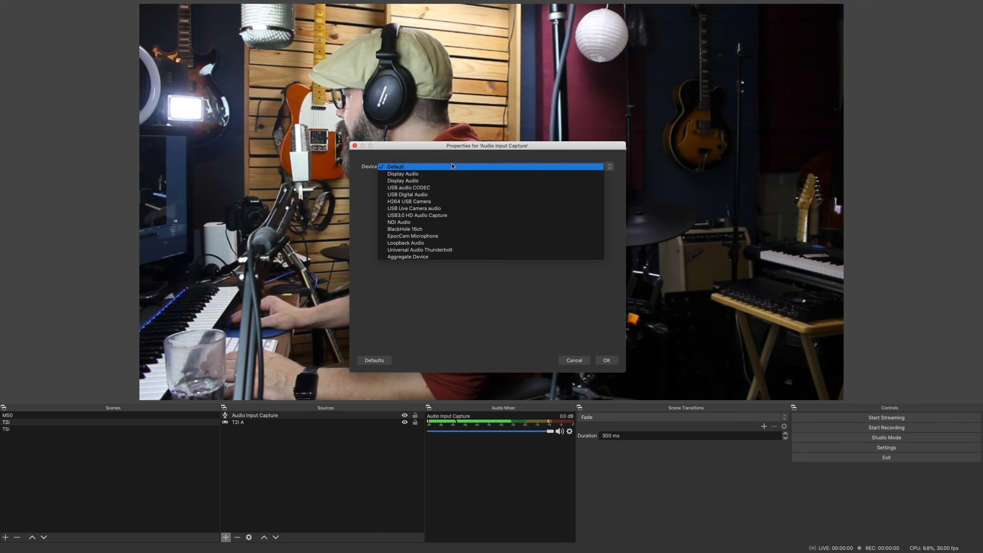
click(449, 249)
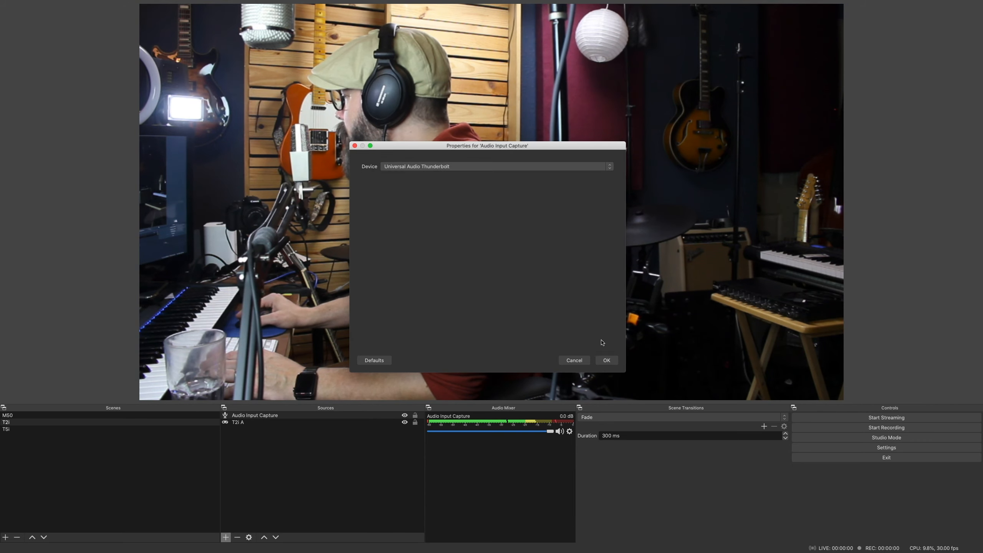
click(606, 360)
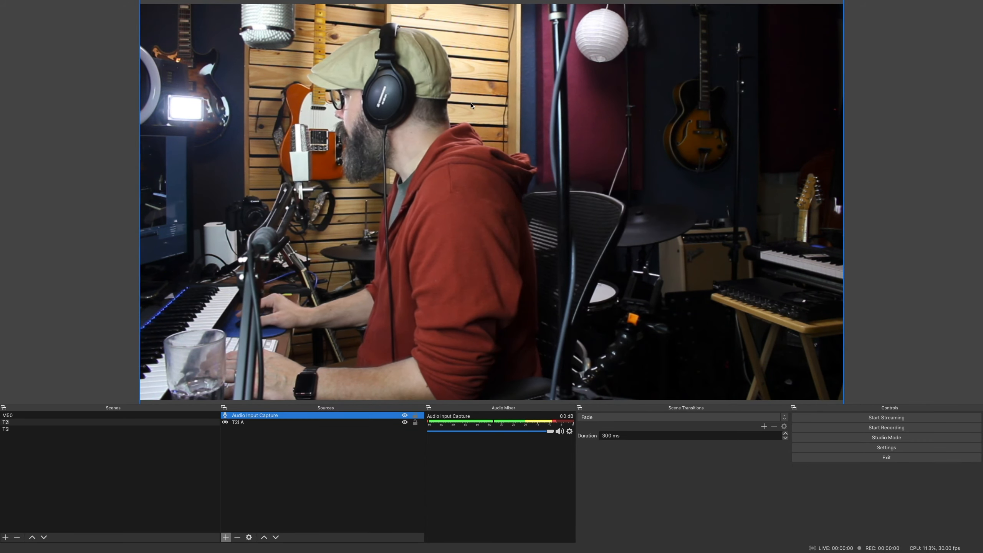
Review the device choices in the new Audio Input Capture source's properties, keeping Universal Audio Thunderbolt.
double_click(329, 416)
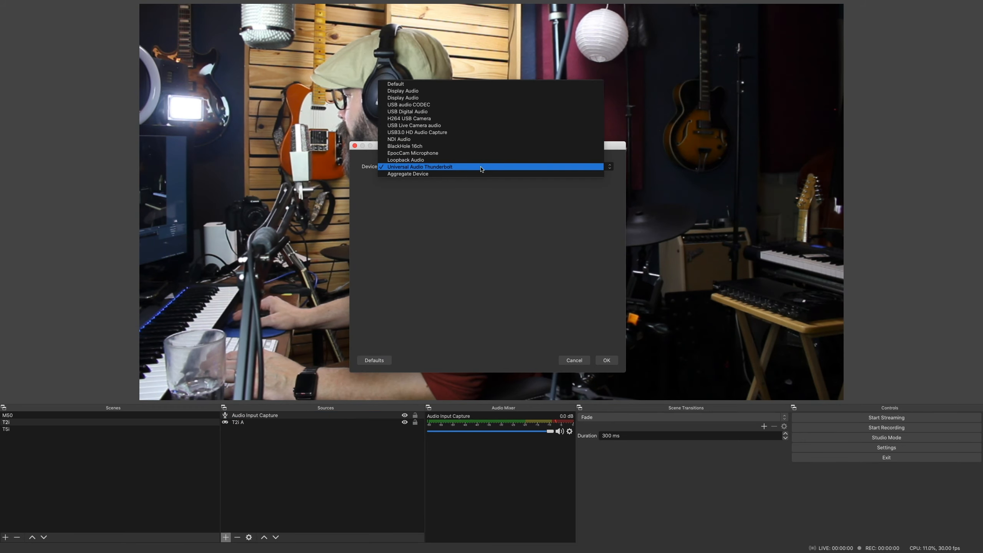
click(464, 170)
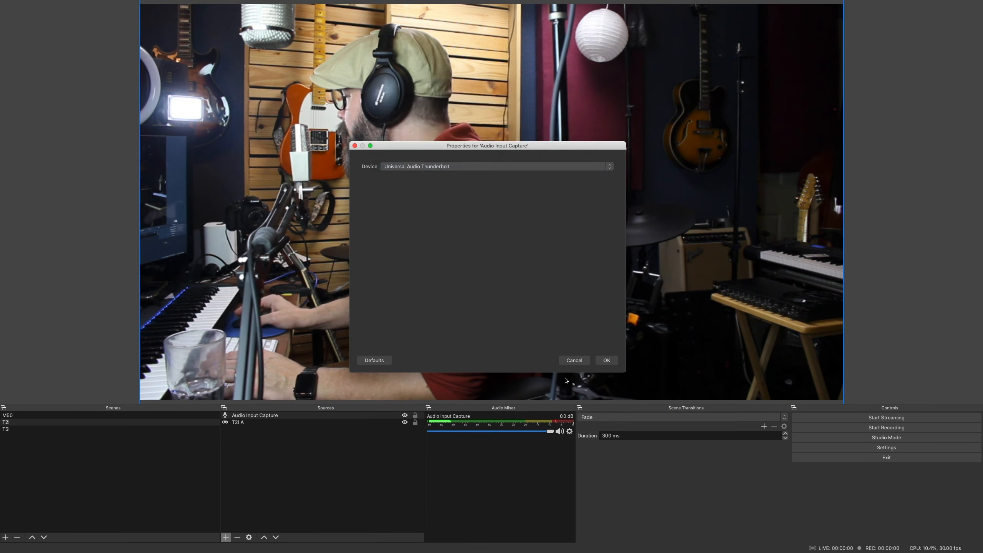
click(606, 360)
Rename the T2i scene's audio source to "Apollo 2" and lower its mixer volume to -6.3 dB.
click(258, 415)
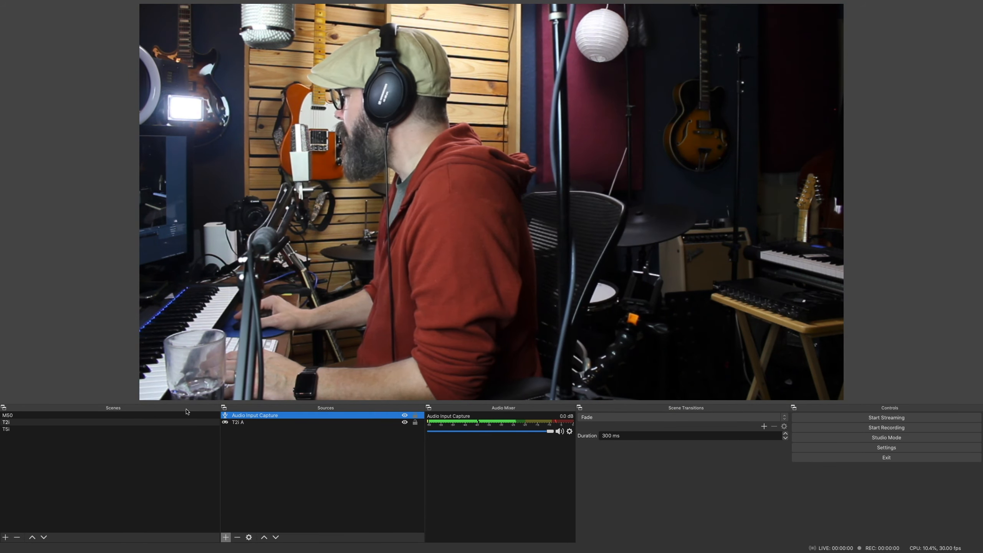
right_click(259, 415)
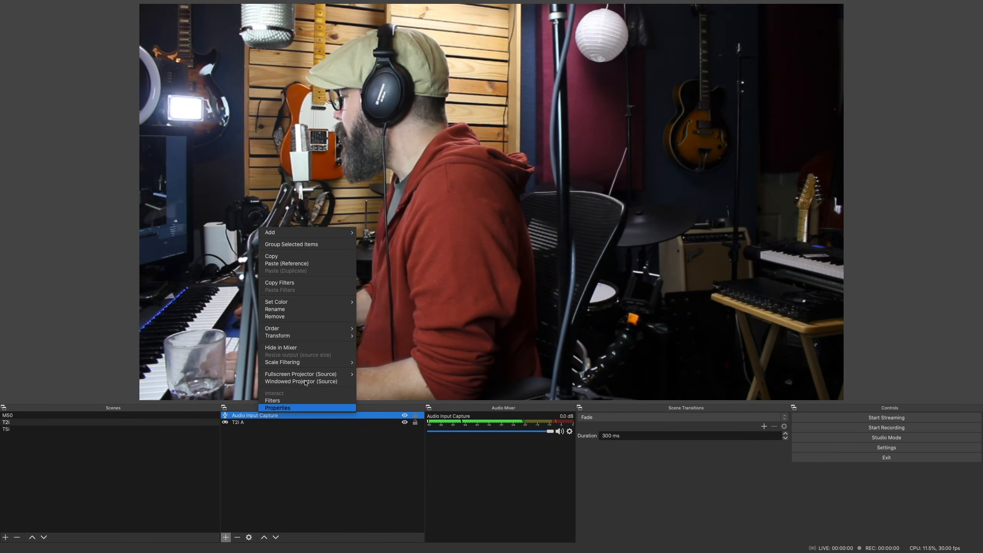
click(302, 310)
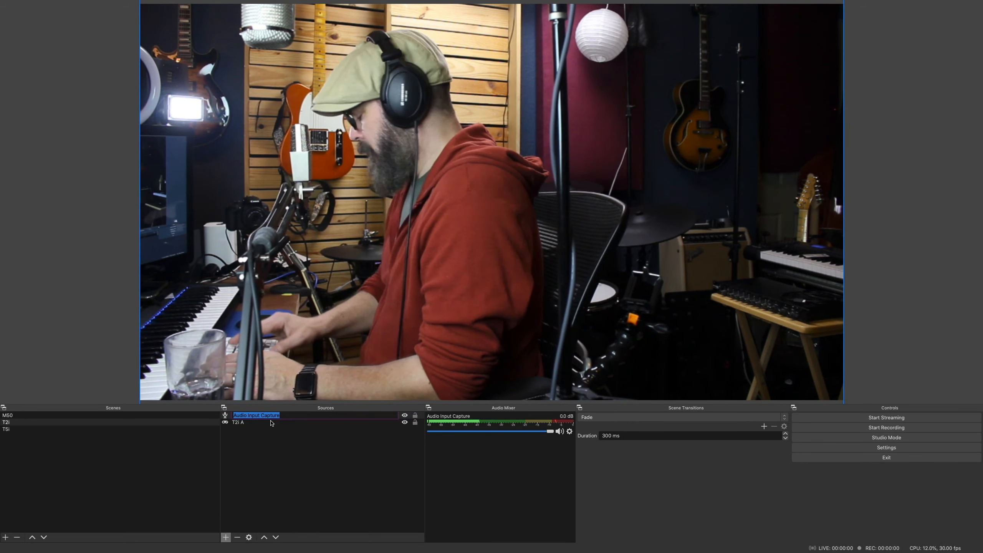
text(Apollo)
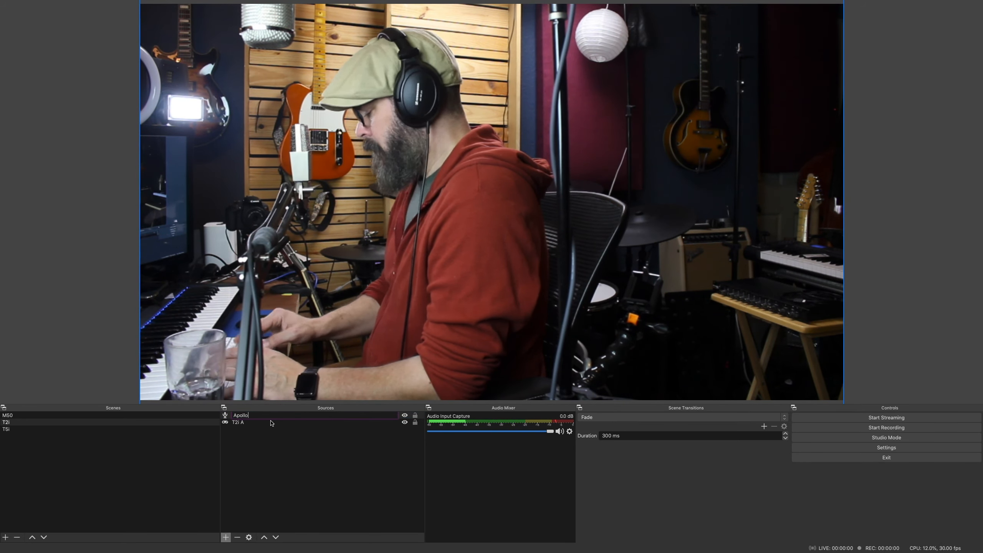
text( 2)
key(Return)
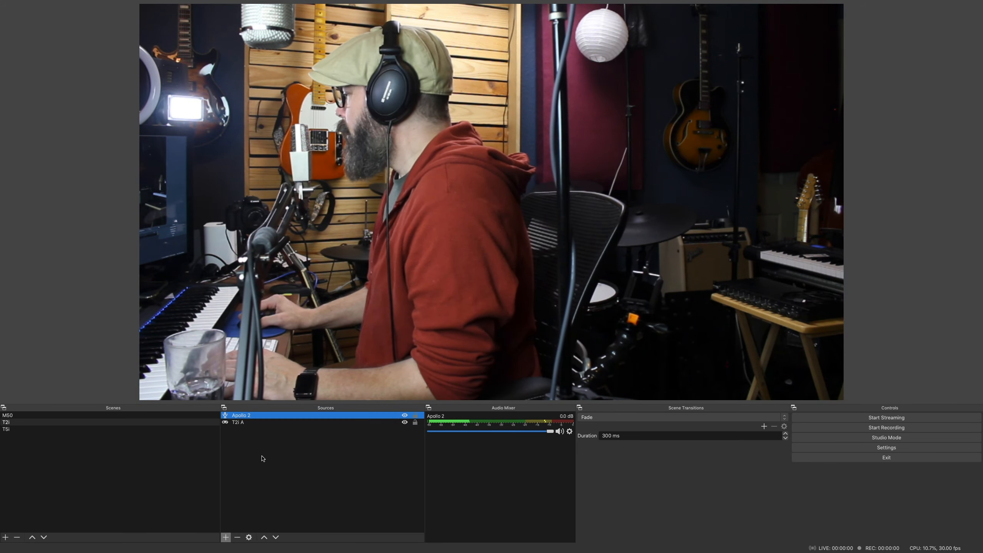
click(262, 458)
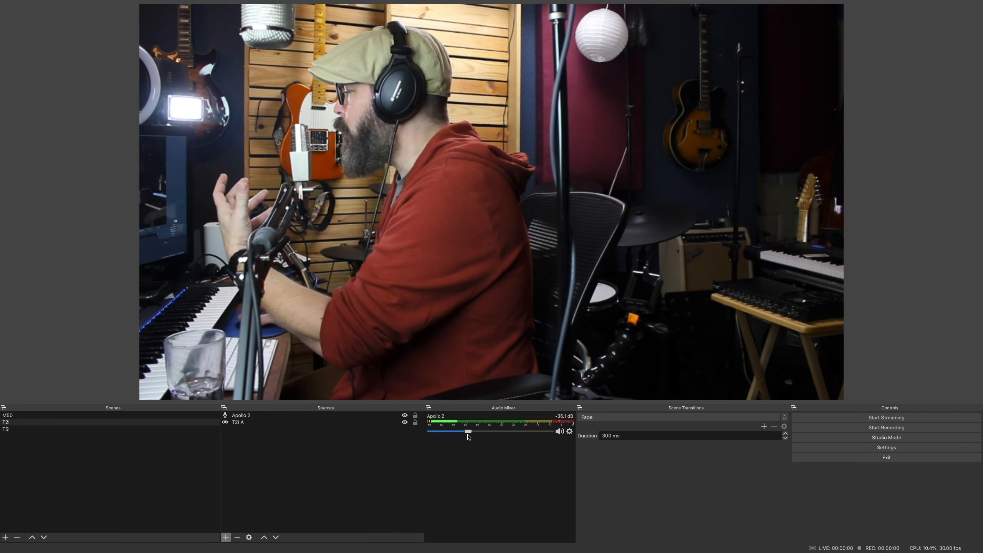
drag(468, 436, 434, 432)
drag(518, 432, 508, 433)
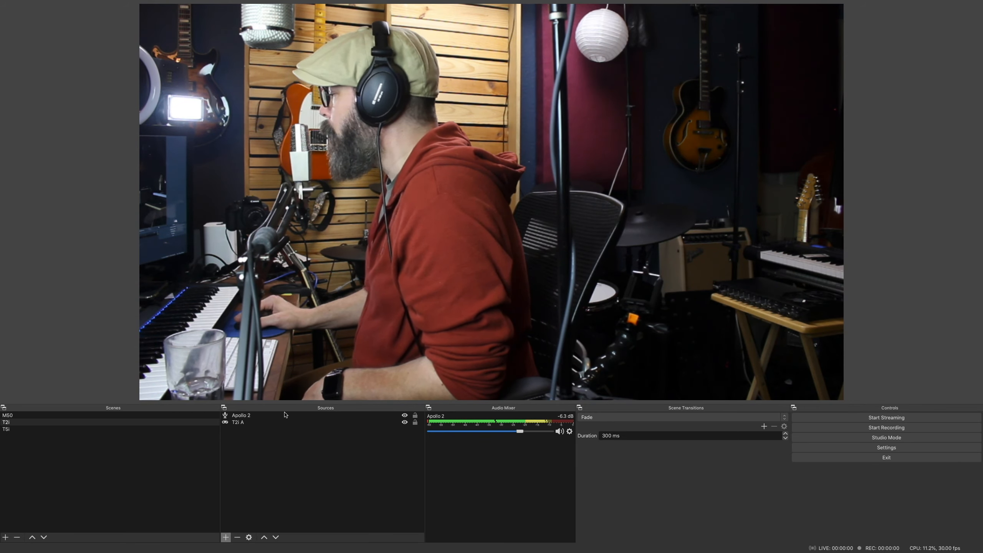
Switch back and forth between the M50 and T2i scenes to compare their audio sources and levels, ending on T2i.
click(140, 416)
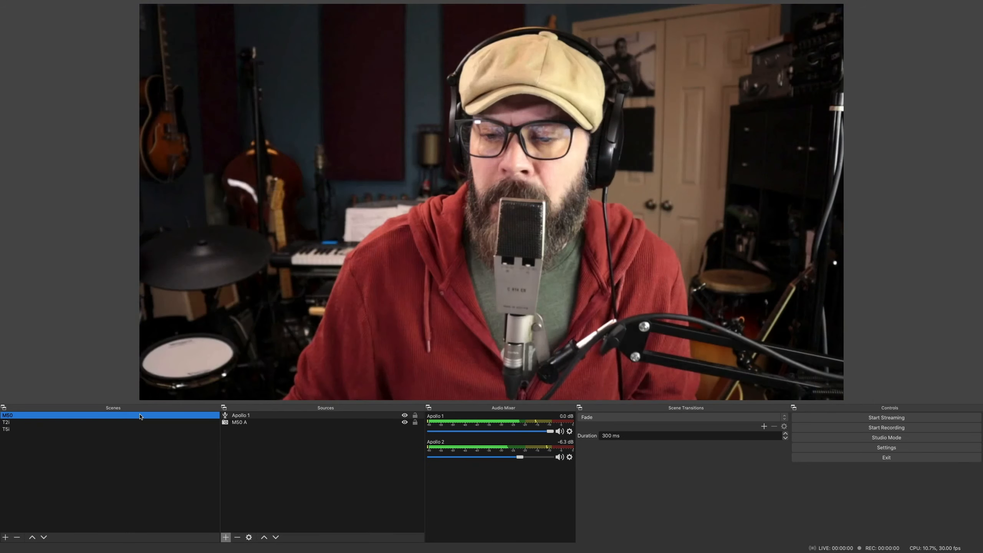
click(135, 423)
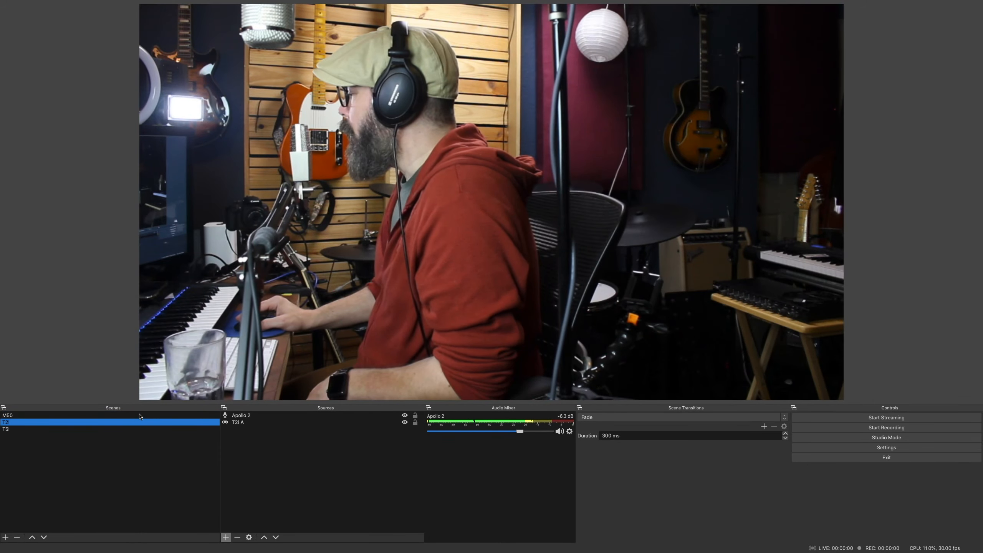
click(138, 417)
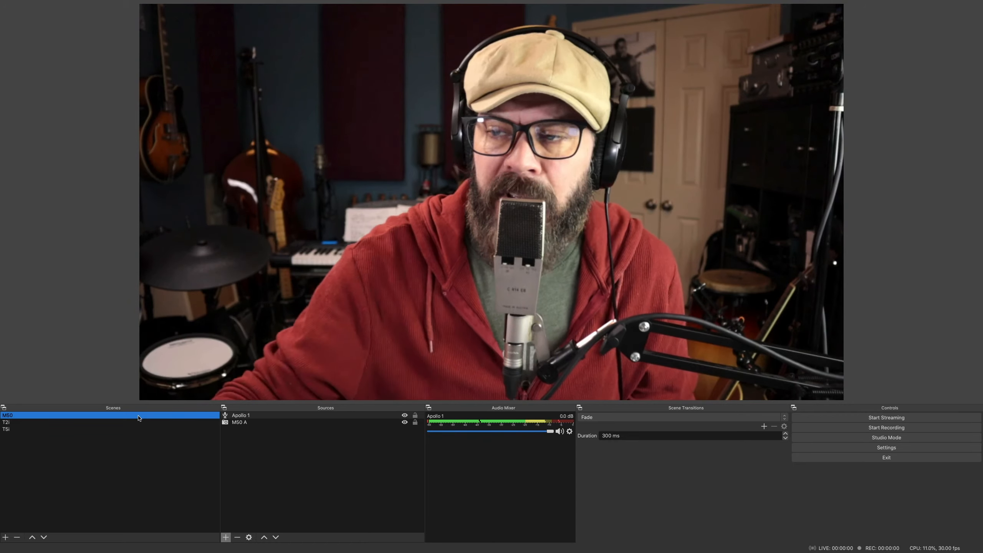
click(136, 422)
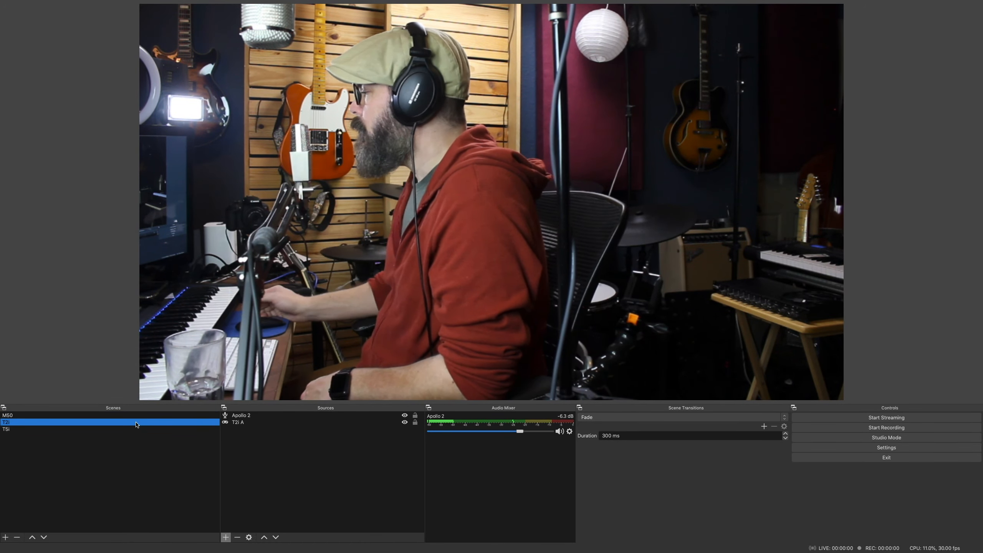
click(134, 430)
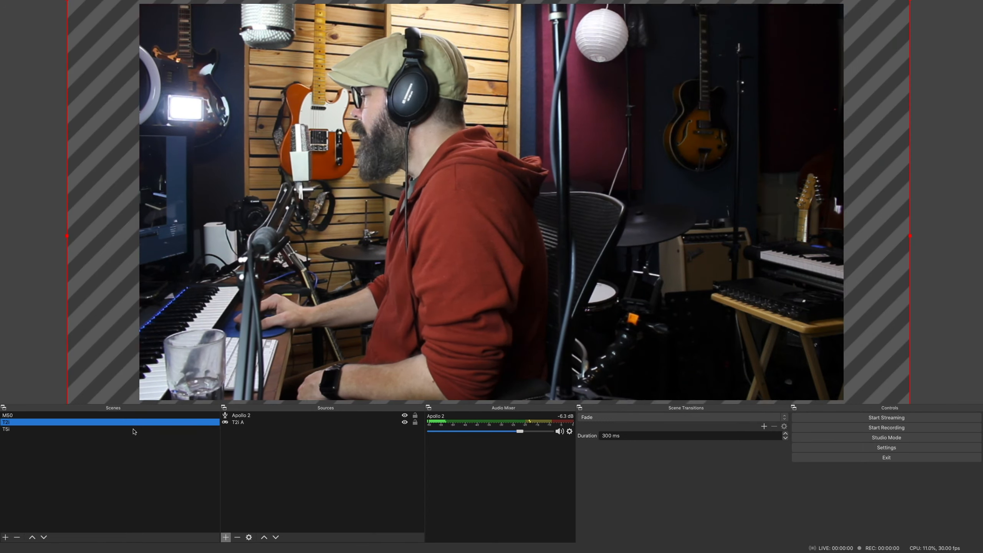
click(130, 416)
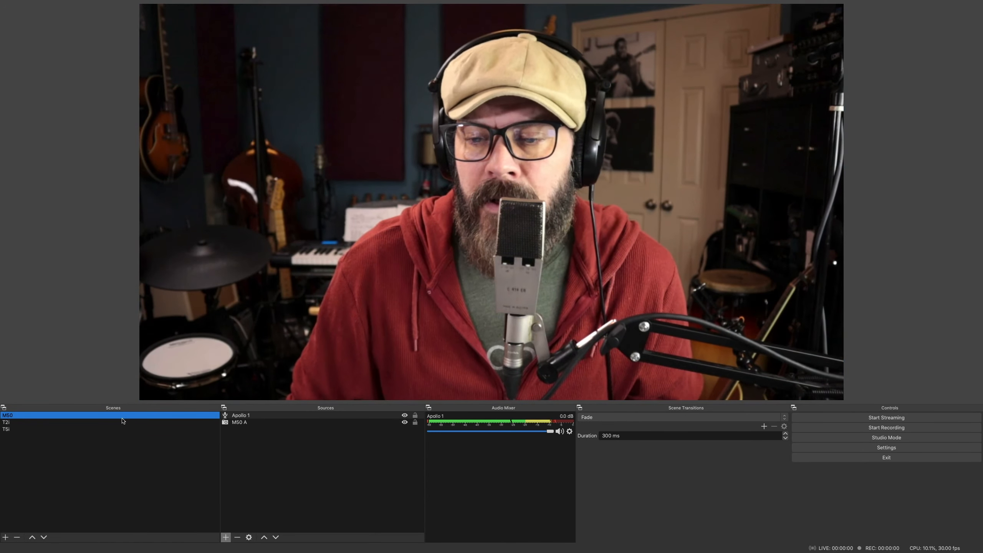
click(114, 422)
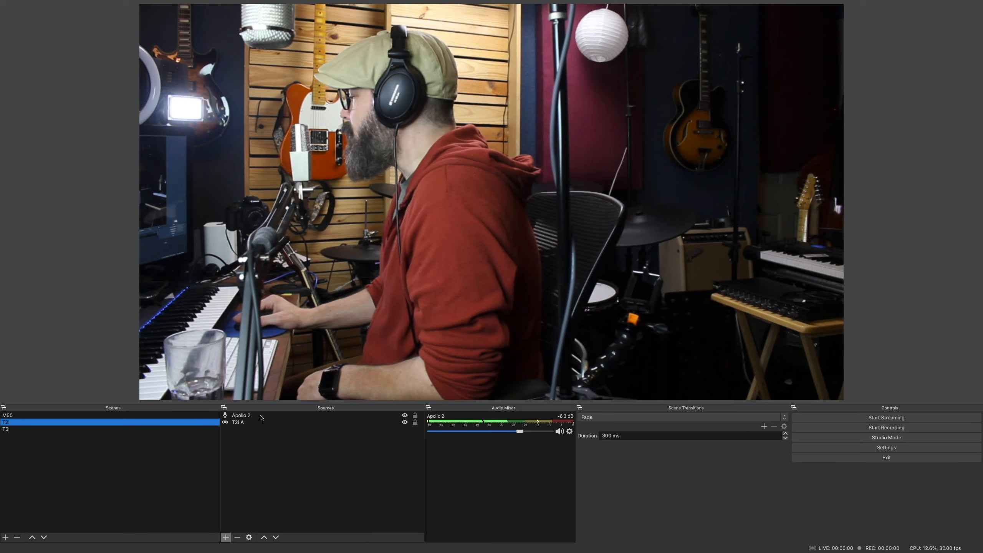
Remove the Apollo 2 source from the T2i scene.
click(263, 416)
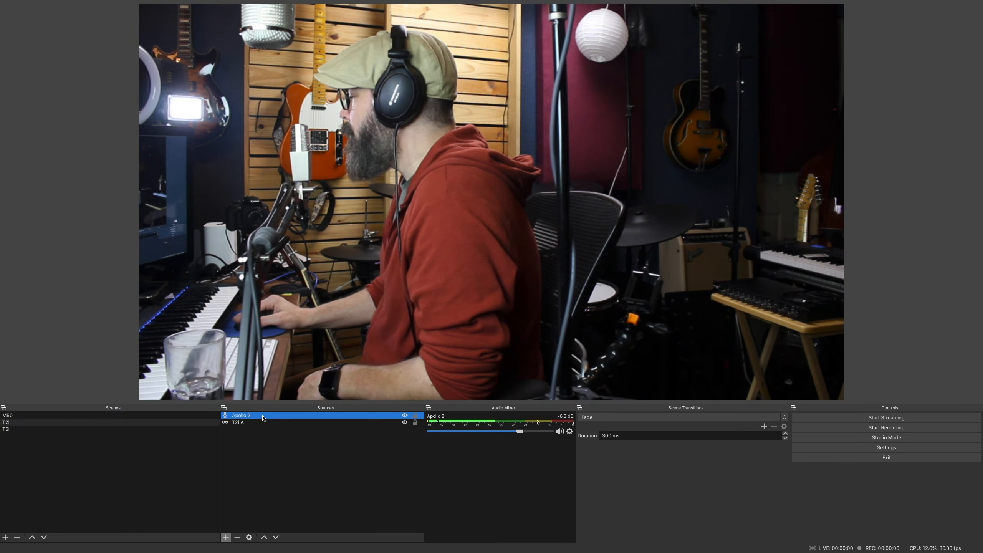
click(236, 538)
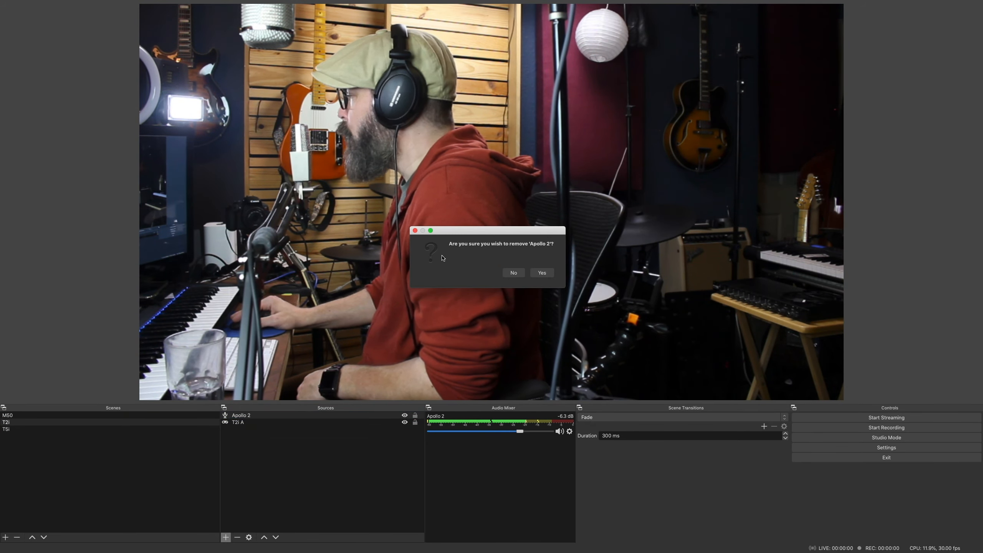
click(542, 273)
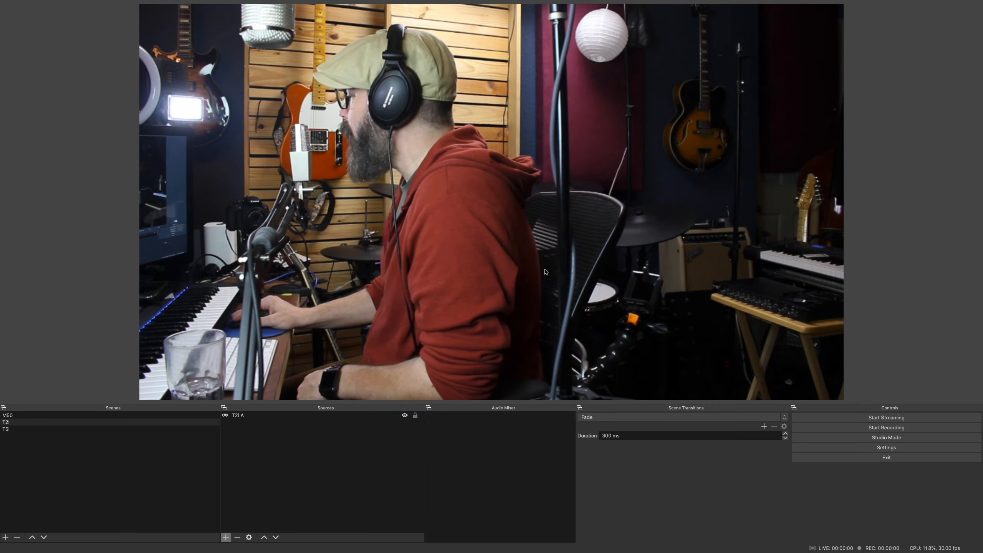
Copy the Apollo 1 source from the M50 scene and paste it into the T2i scene as a reference.
click(8, 415)
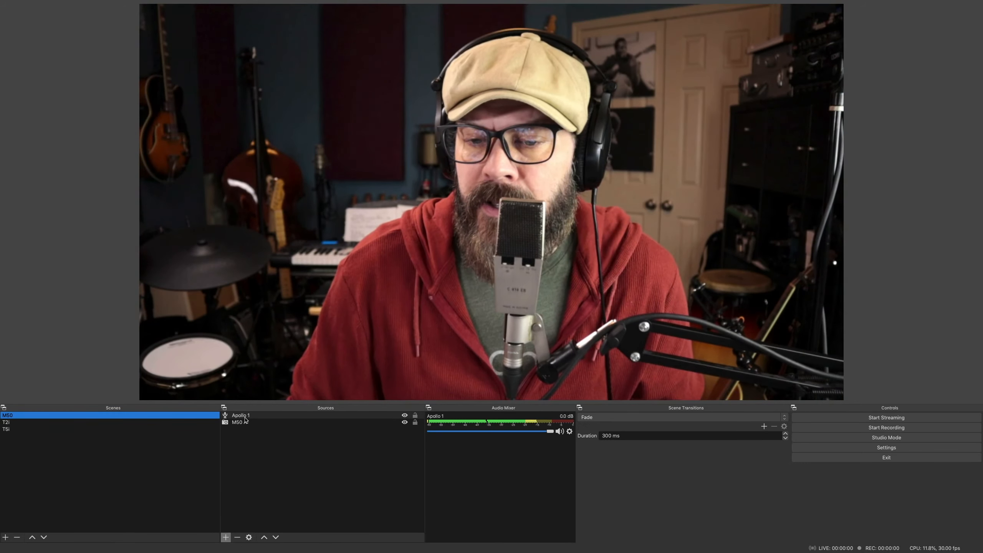
click(248, 415)
right_click(253, 415)
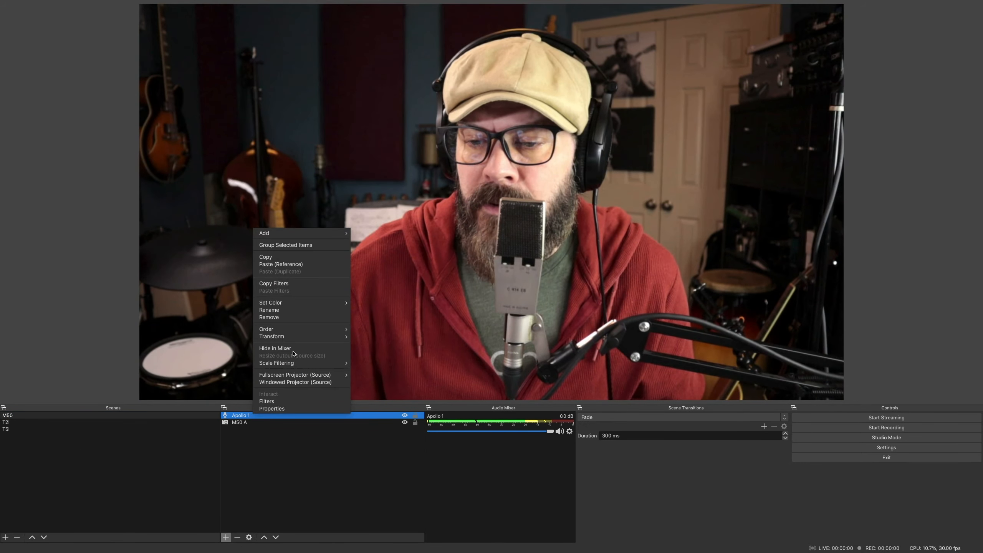
click(290, 258)
click(90, 422)
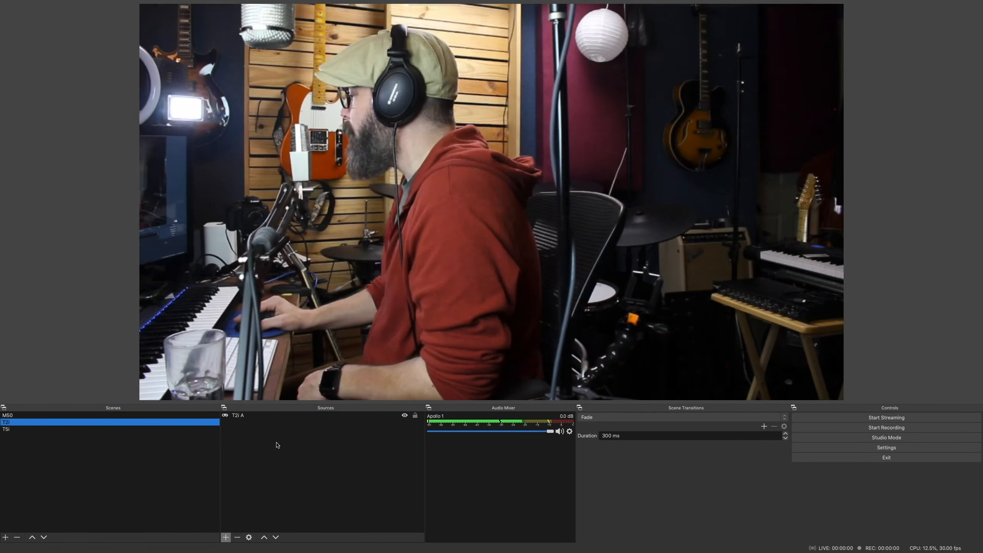
right_click(277, 445)
click(305, 466)
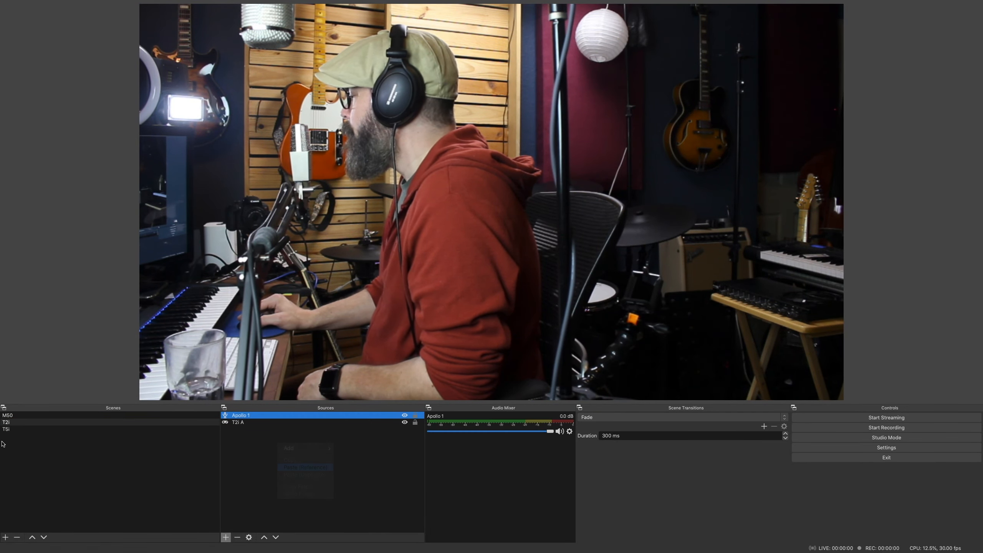
Paste the copied Apollo 1 source into the T5i scene as a reference.
click(23, 429)
right_click(287, 446)
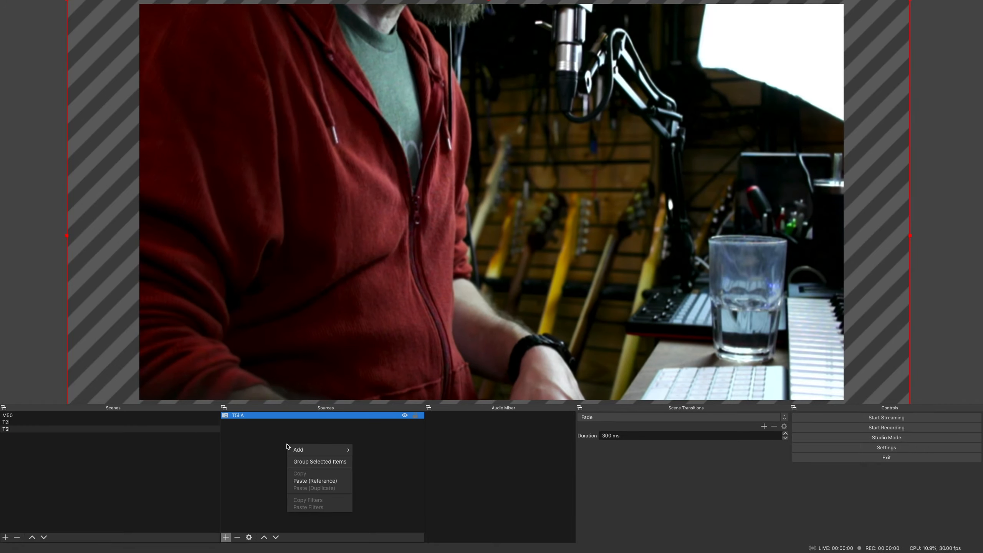
click(321, 481)
Test the shared Apollo 1 volume by lowering it to -4.0 dB in M50, checking it in T2i, and restoring 0.0 dB.
click(163, 415)
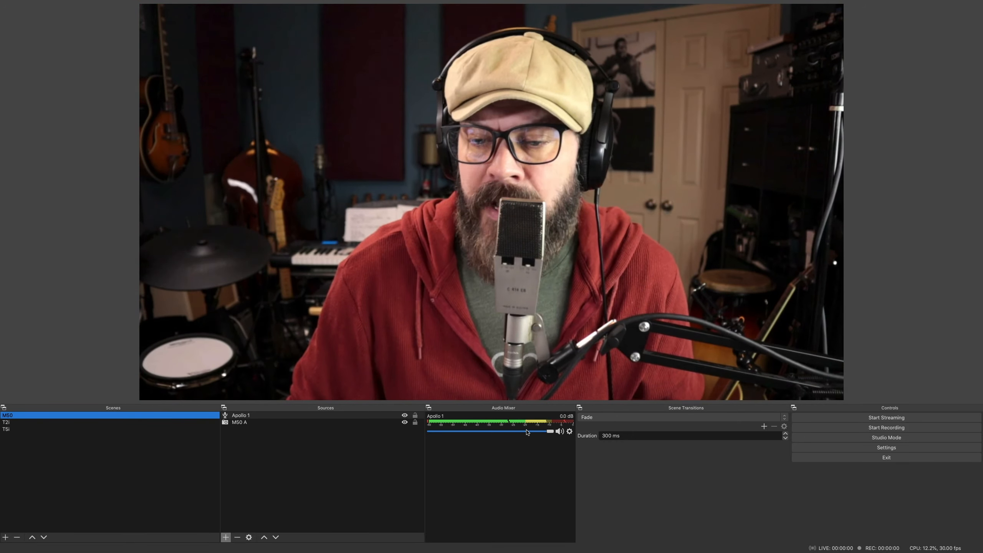
drag(526, 433, 532, 433)
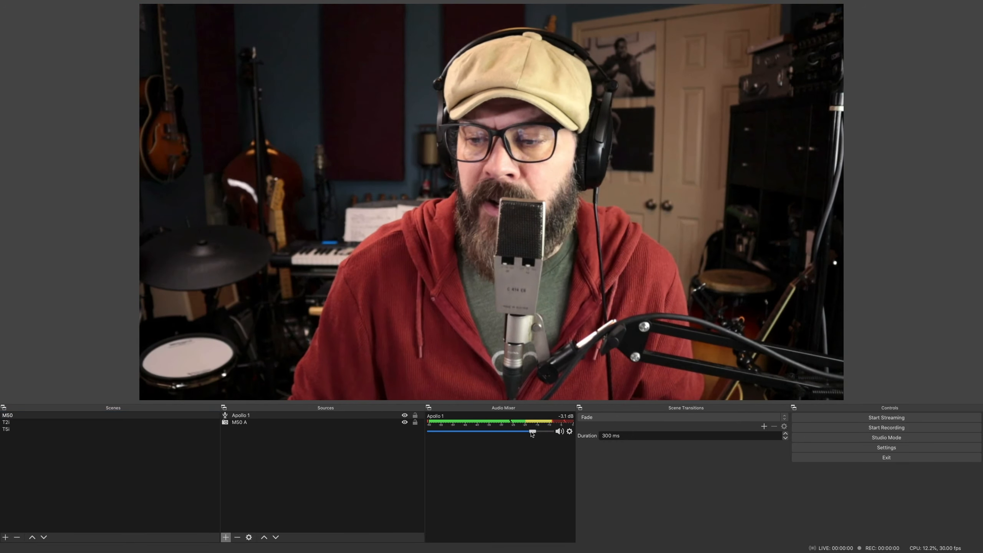
click(156, 423)
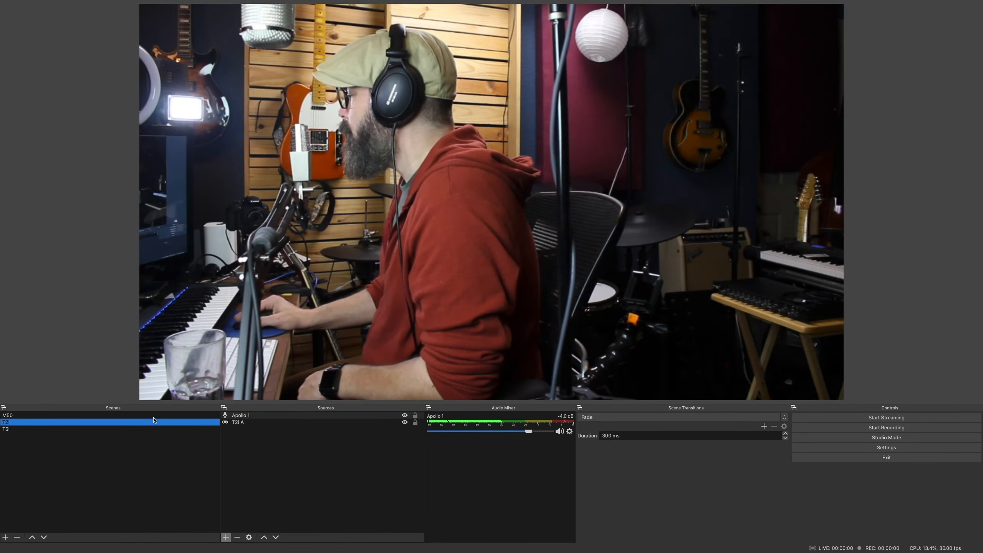
click(154, 416)
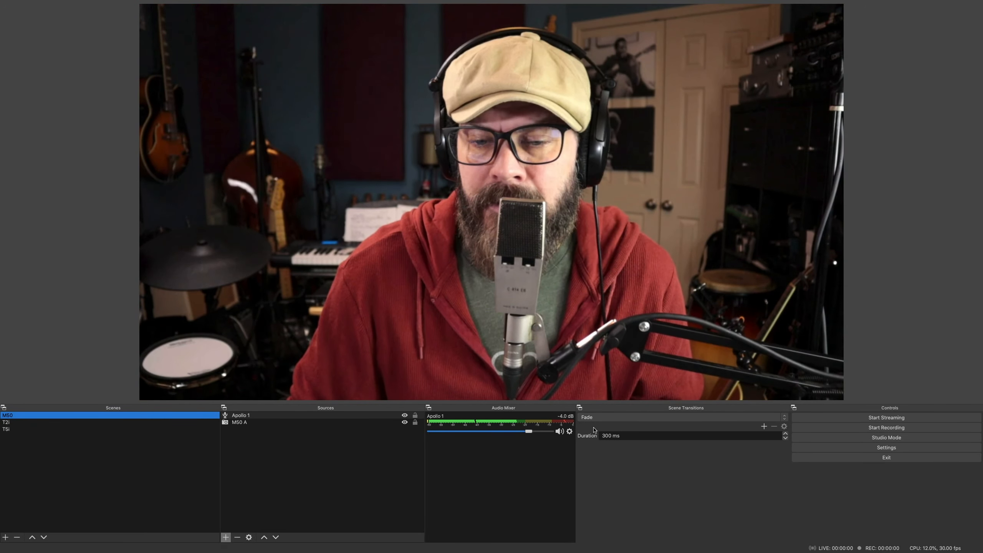
drag(529, 431, 579, 431)
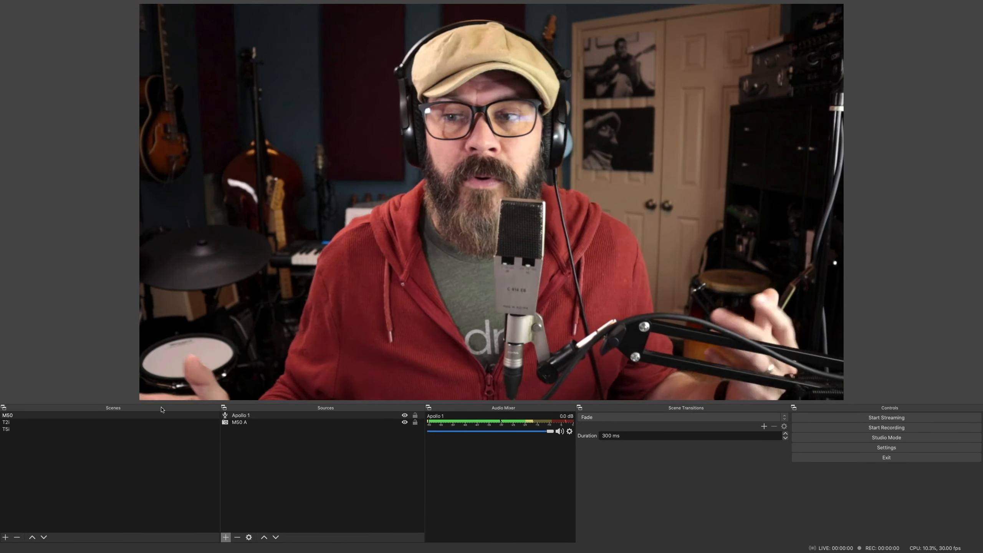
Switch repeatedly among the M50, T2i and T5i scenes to check the shared Apollo 1 audio, ending on M50.
click(82, 422)
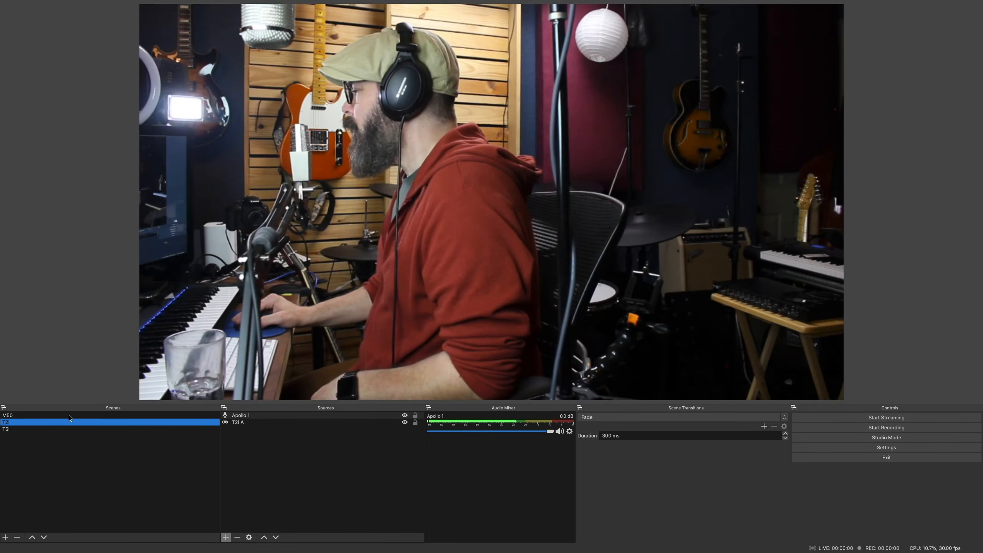
click(70, 416)
click(64, 423)
click(57, 429)
click(56, 422)
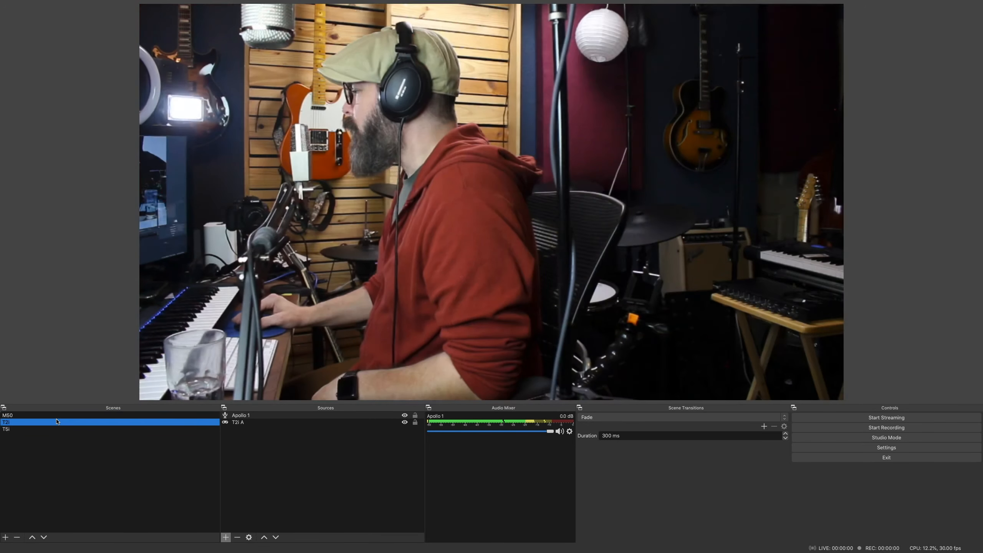
click(53, 416)
click(50, 424)
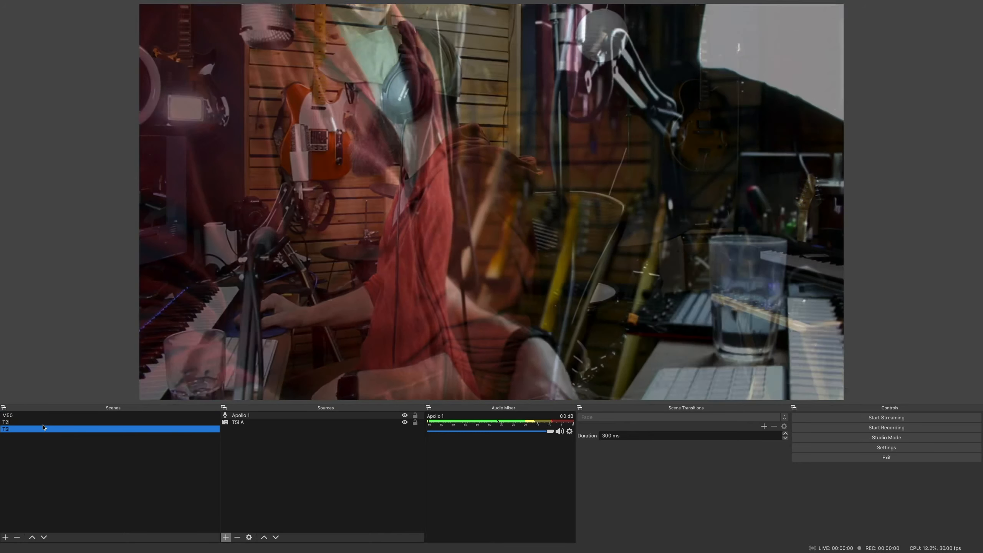
click(45, 416)
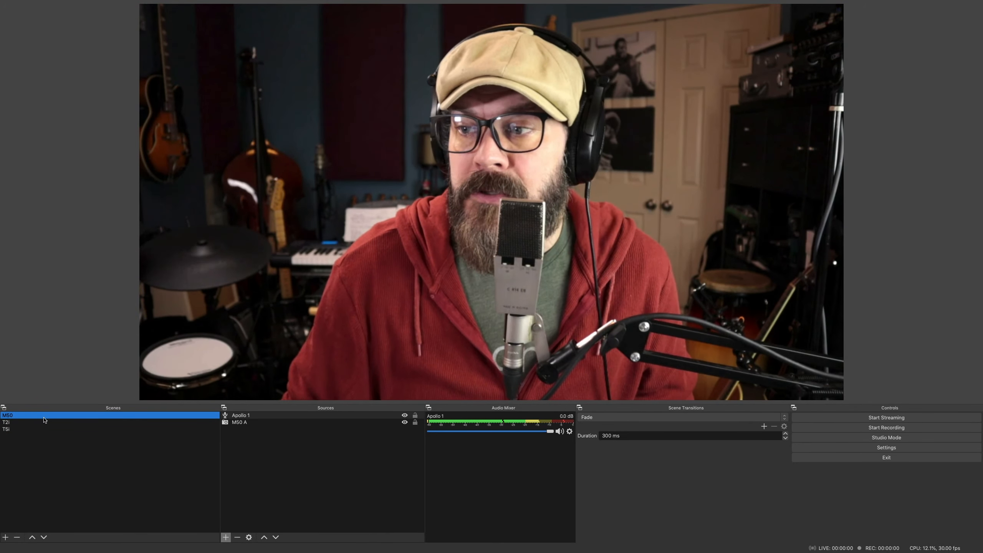
Show the T5i scene and view the H264 USB Camera controls in the Webcam Settings Panel, returning to OBS.
click(70, 429)
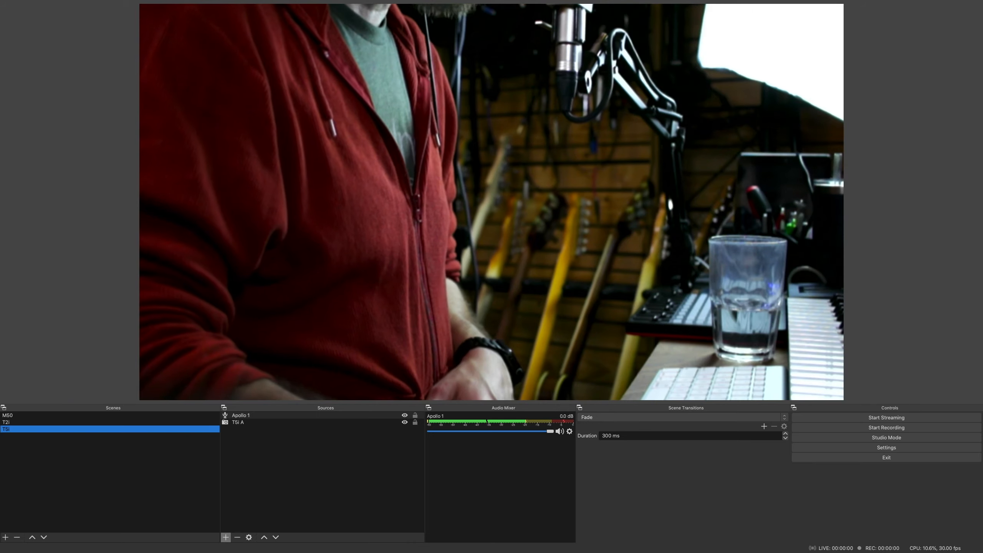
drag(697, 110, 454, 114)
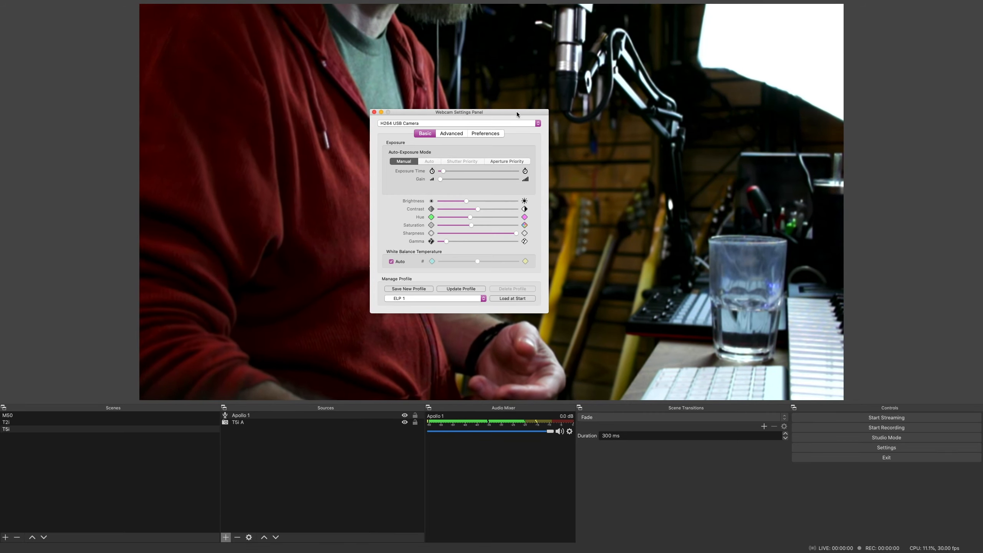
click(331, 431)
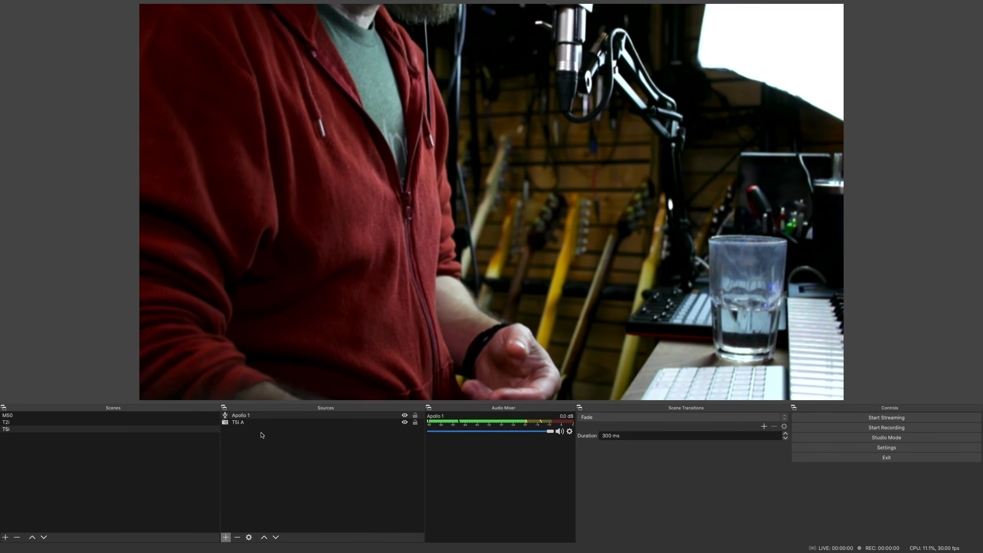
click(93, 430)
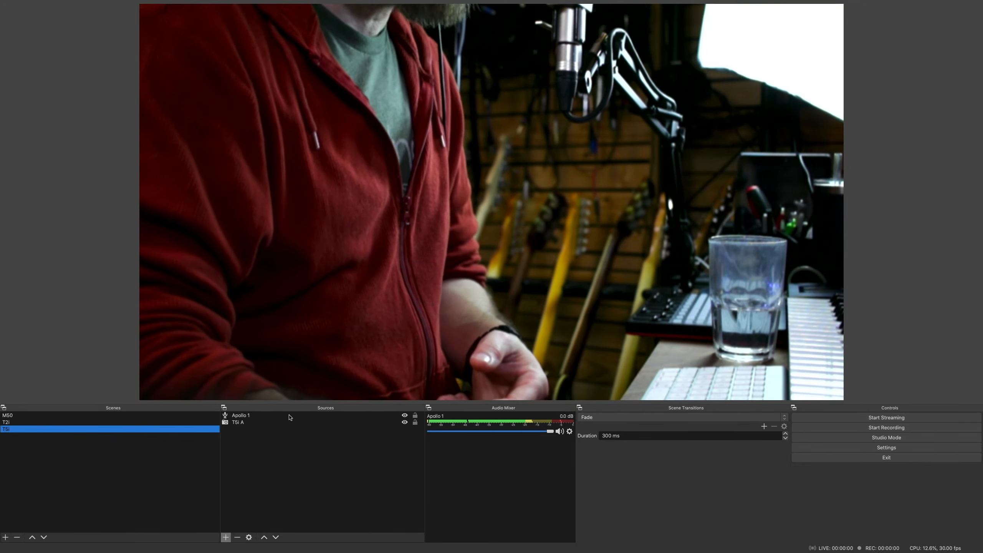
Compare the three scenes and add a Color Correction effect filter with its default name to the T5i A source.
click(192, 417)
click(192, 421)
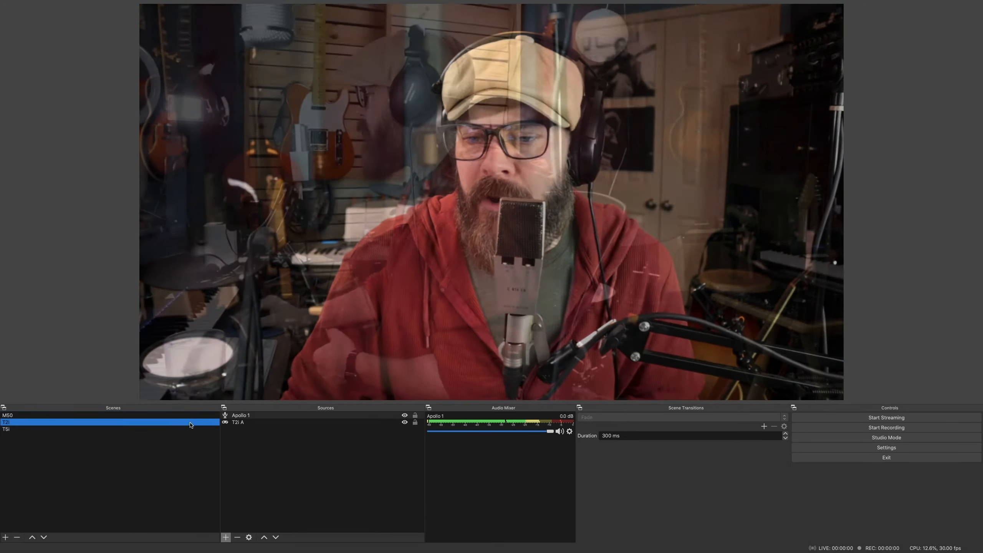
click(194, 429)
click(264, 421)
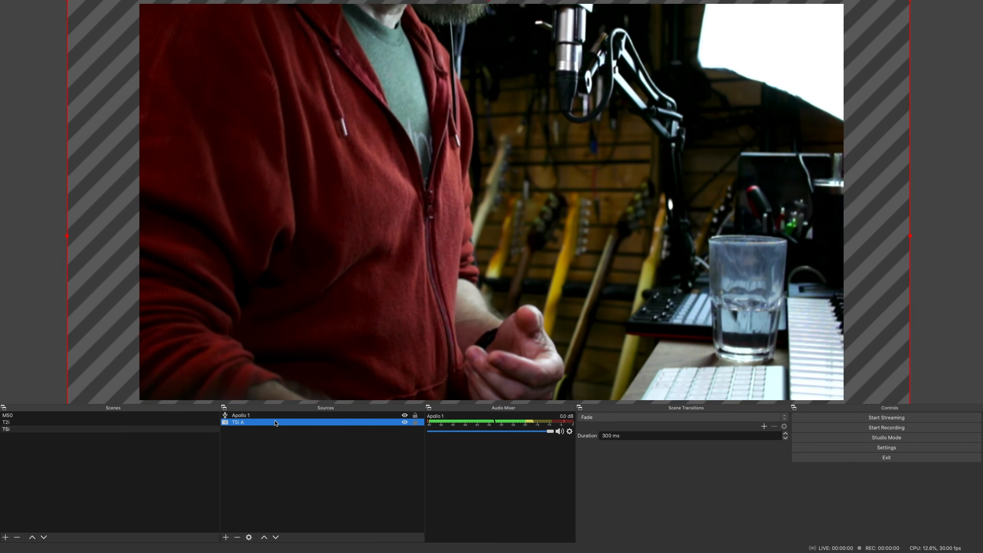
right_click(276, 420)
click(308, 406)
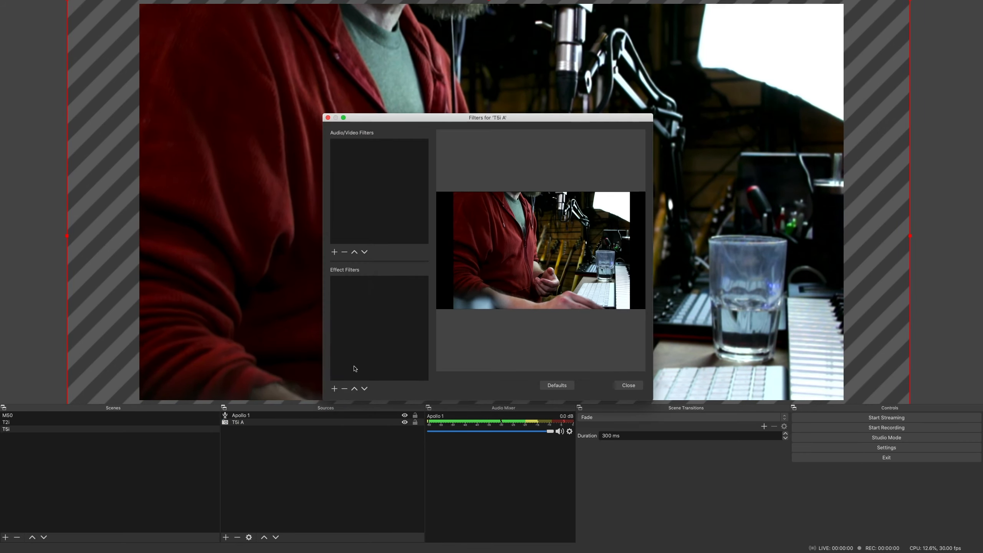
drag(444, 118, 440, 41)
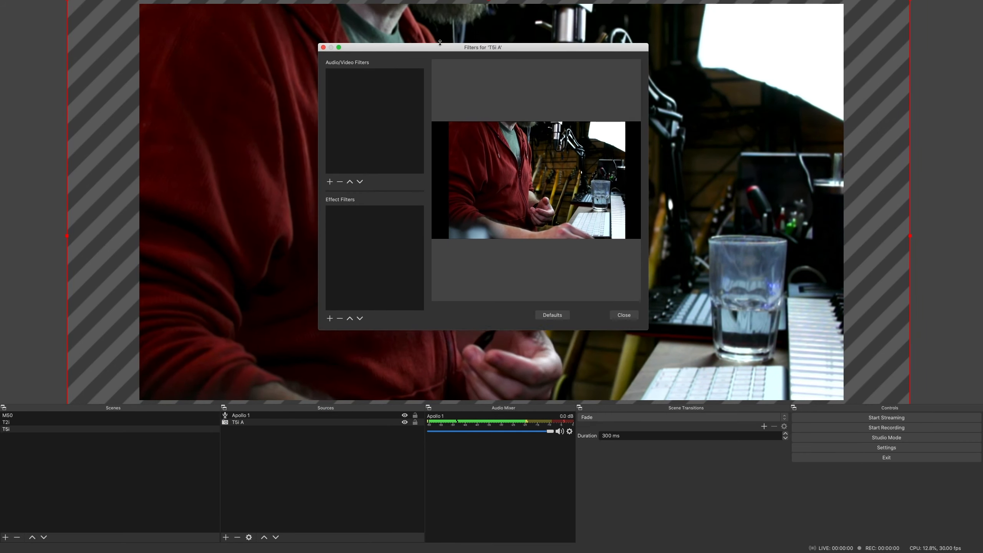
click(329, 312)
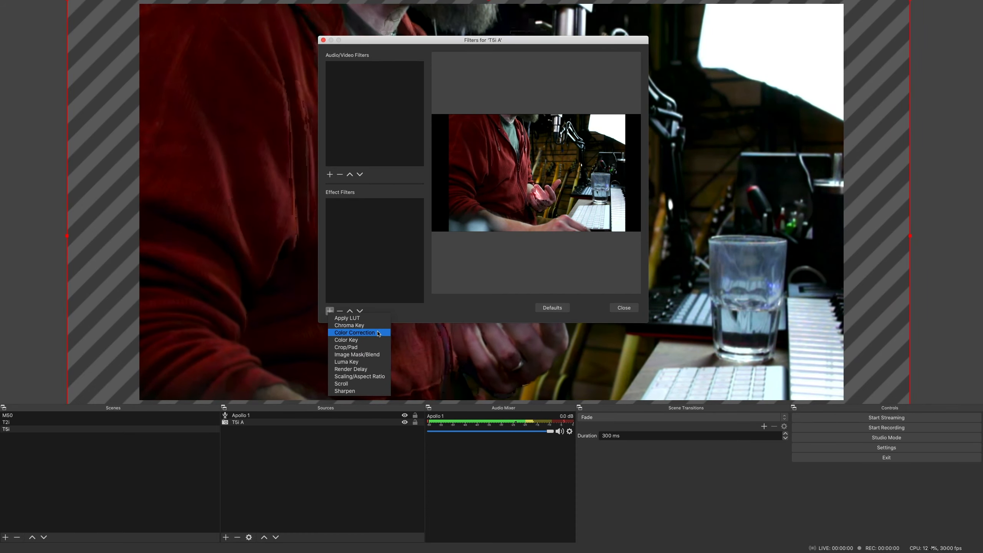
click(354, 332)
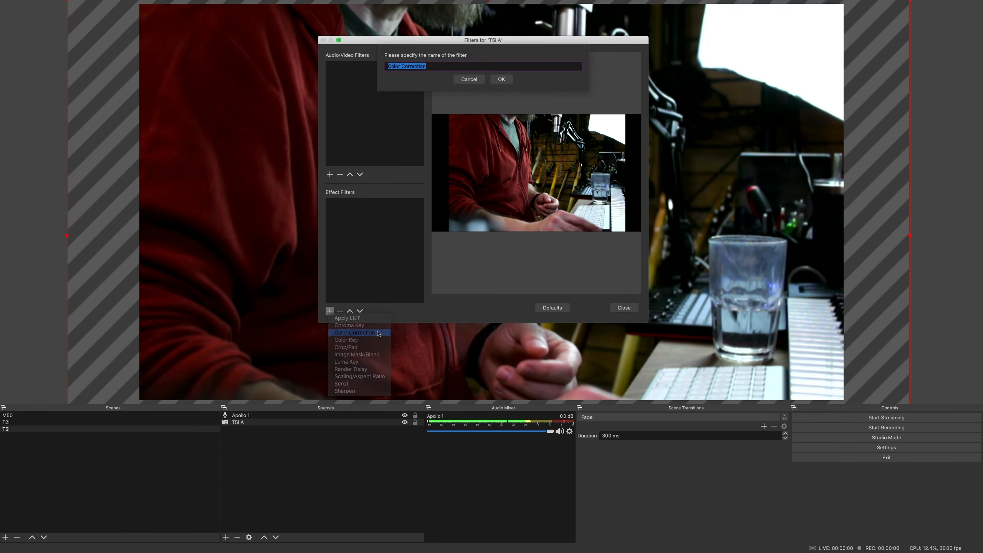
click(501, 79)
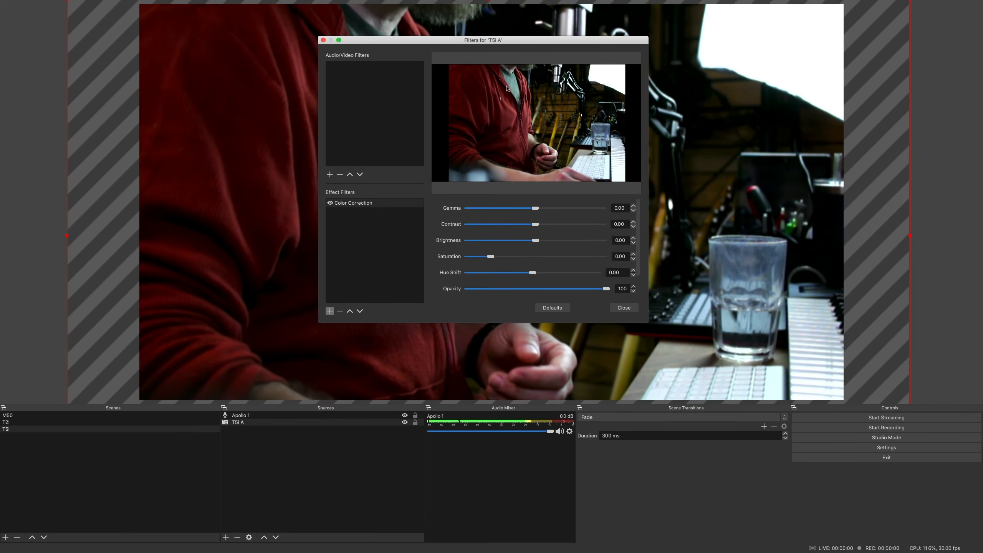
Raise the Color Correction gamma to 0.36 for the T5i A source and close its filters.
click(548, 208)
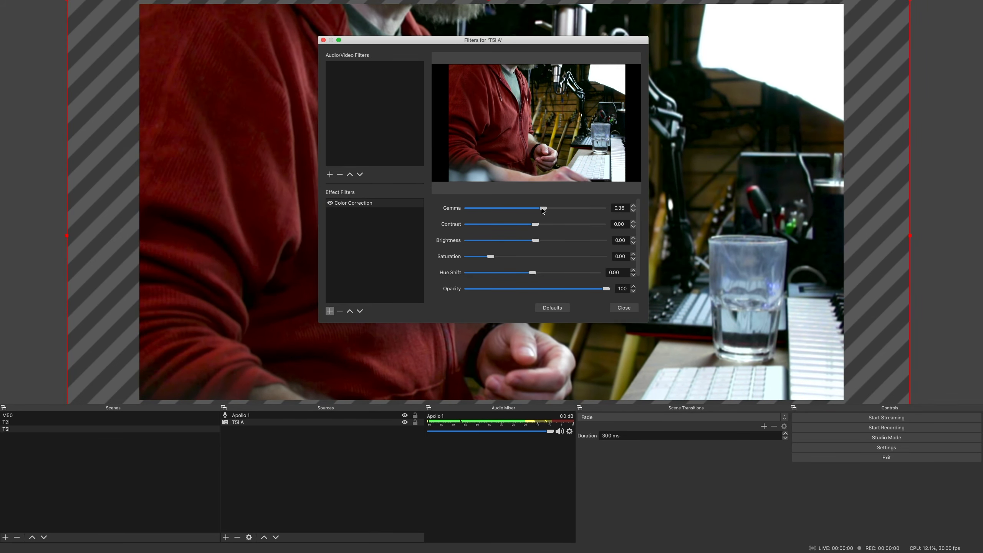
drag(542, 209, 543, 210)
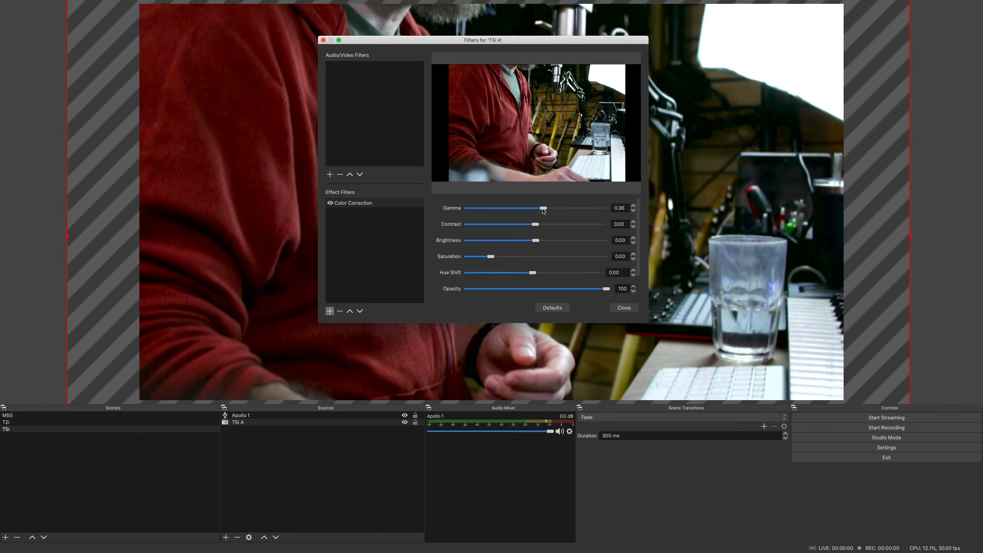
click(623, 308)
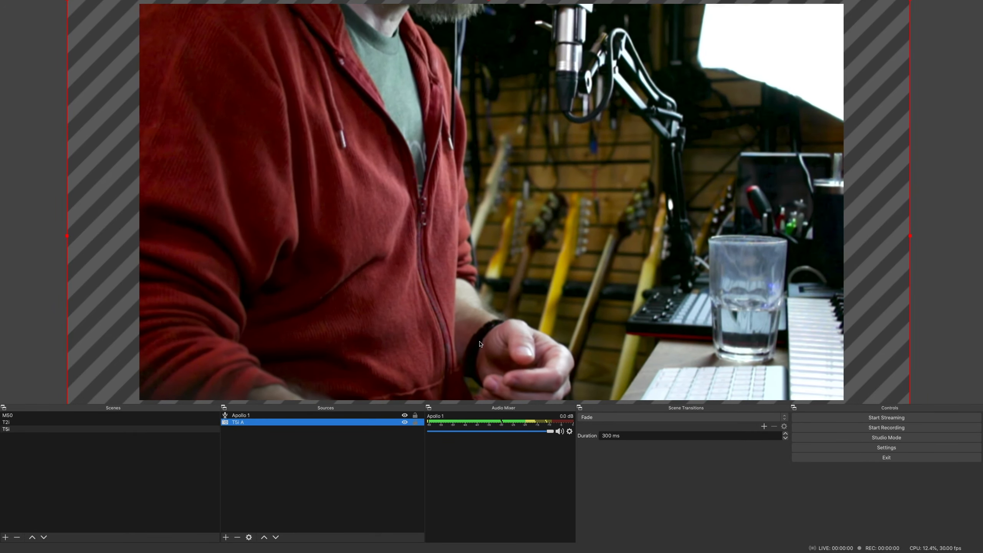
Cycle through the M50, T2i and T5i scenes to compare the corrected picture with the other cameras, ending on M50.
click(116, 415)
click(116, 422)
click(116, 429)
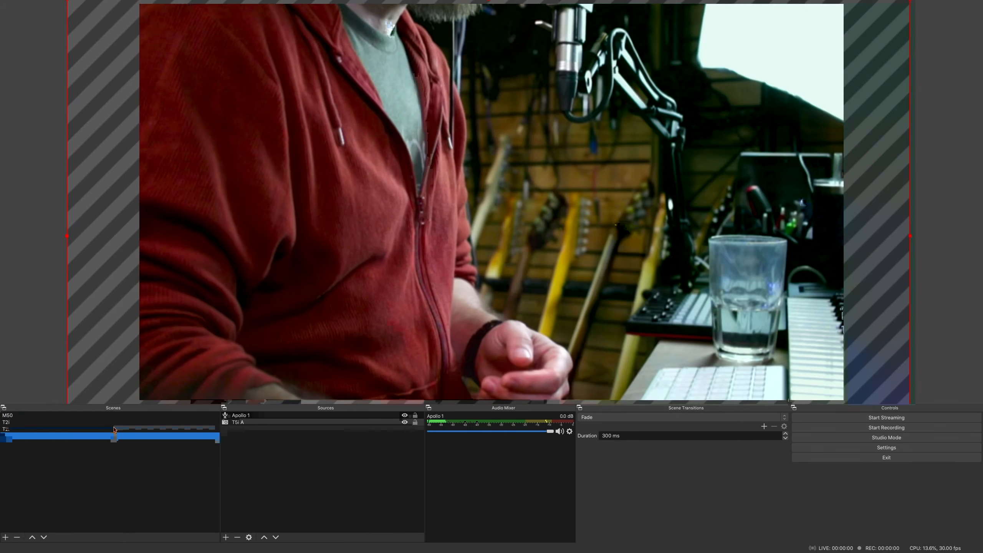
click(93, 414)
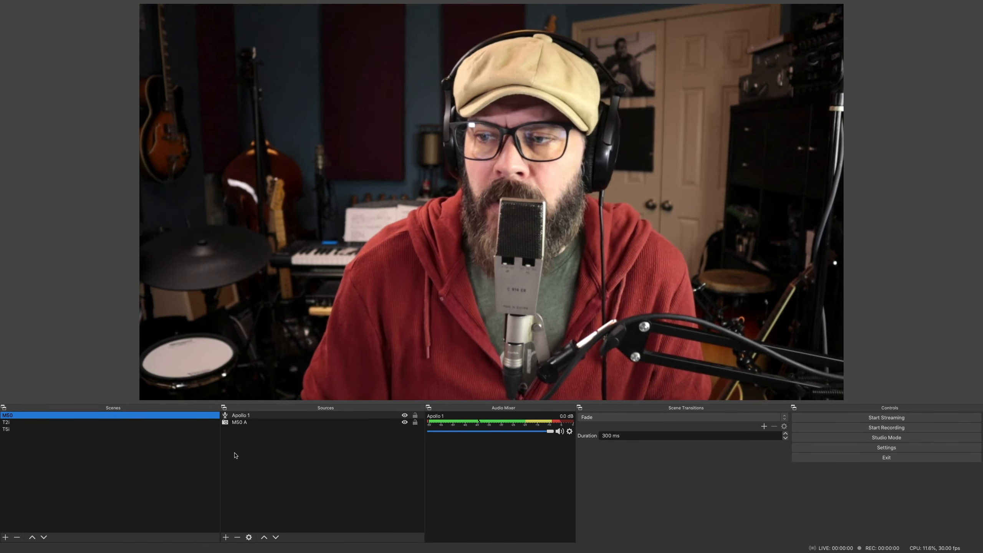
click(98, 428)
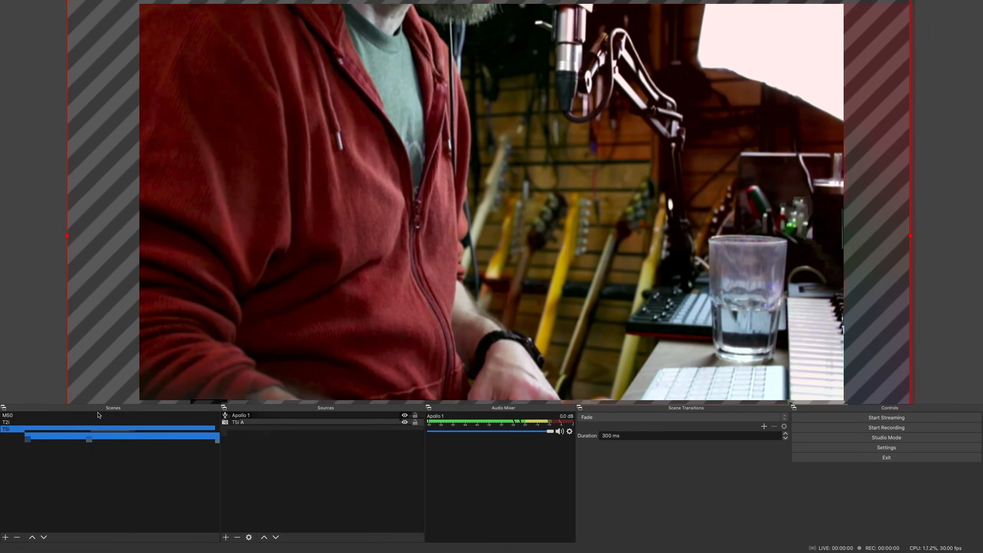
click(99, 415)
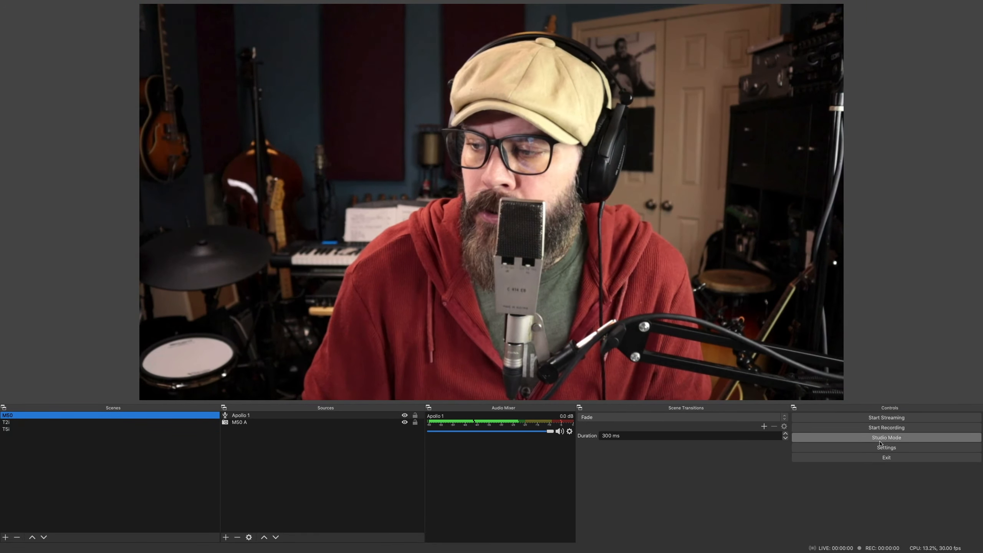
Open the OBS settings, move the window clear of the camera picture, and show the Stream configuration.
click(882, 448)
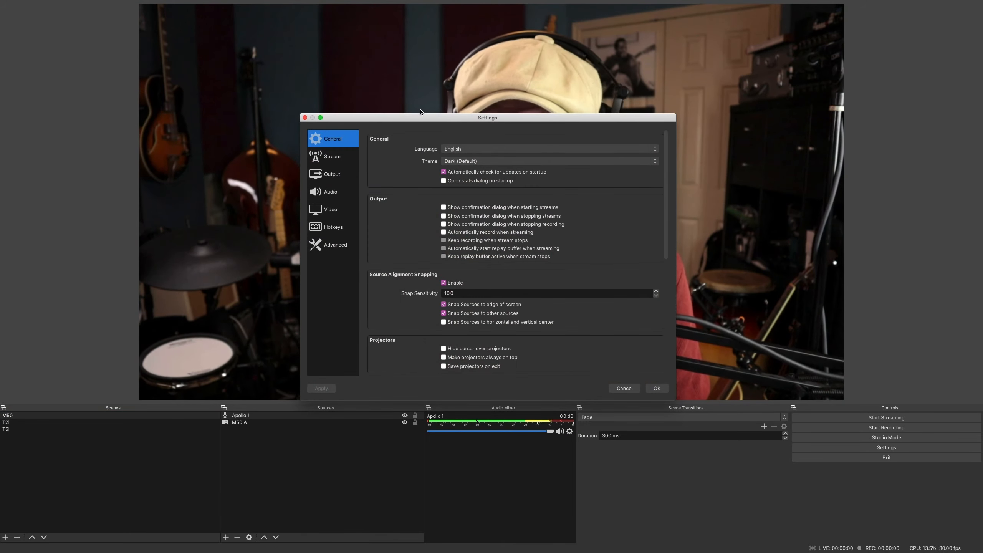
drag(421, 112, 429, 323)
drag(433, 194, 107, 1)
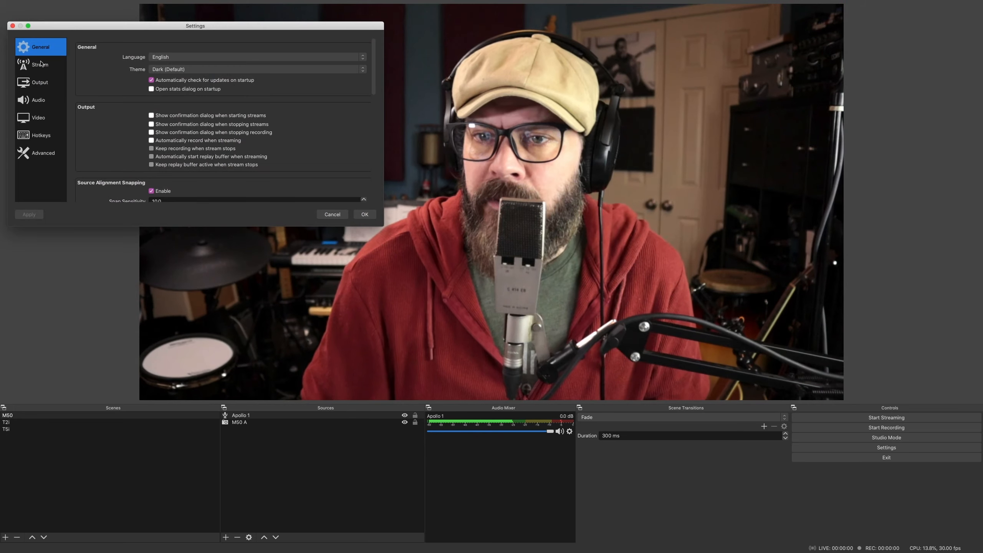
click(40, 64)
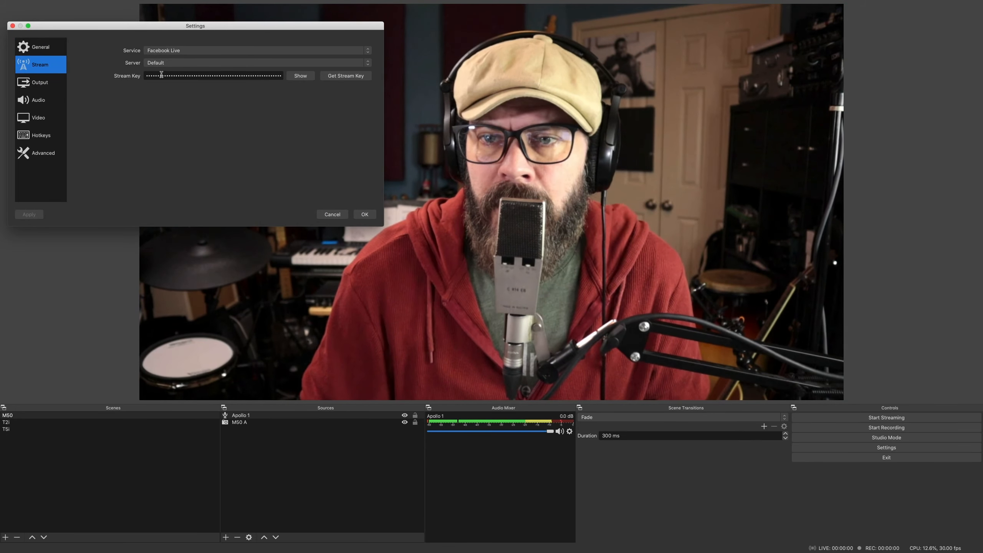
Clear the stream key for the Facebook Live service and save the settings.
click(148, 76)
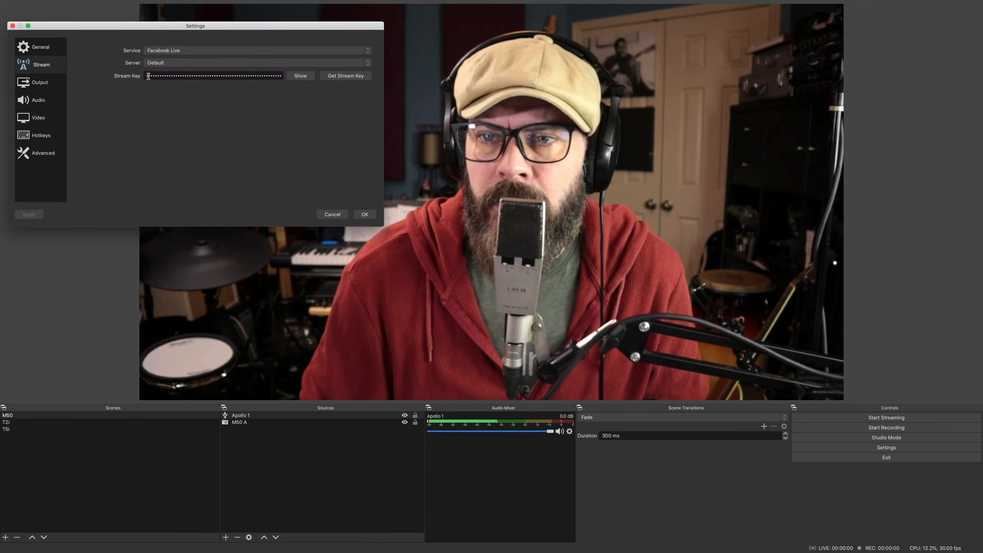
key(super+a)
key(BackSpace)
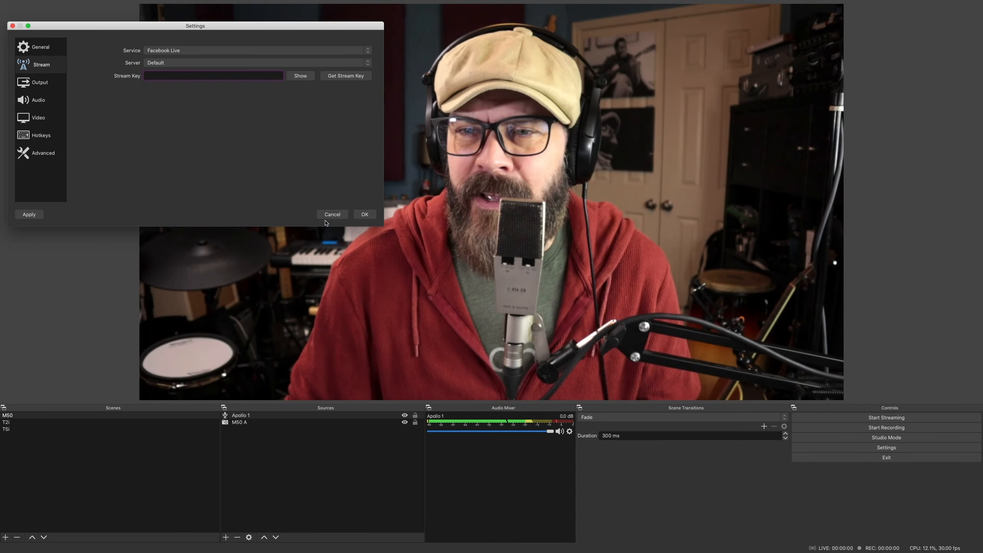
click(364, 214)
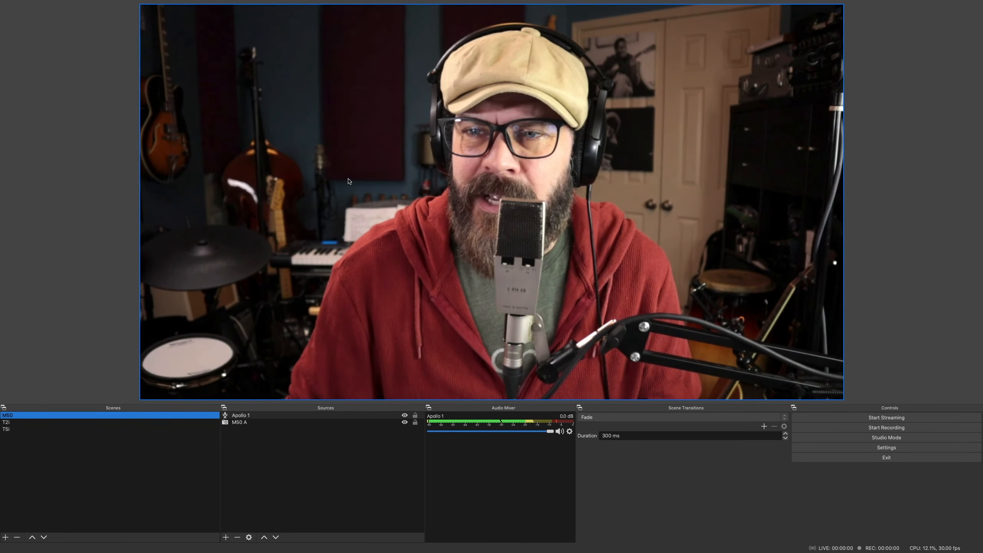
Try to start streaming with the stream key left empty, then move the alert aside and cancel it.
click(890, 417)
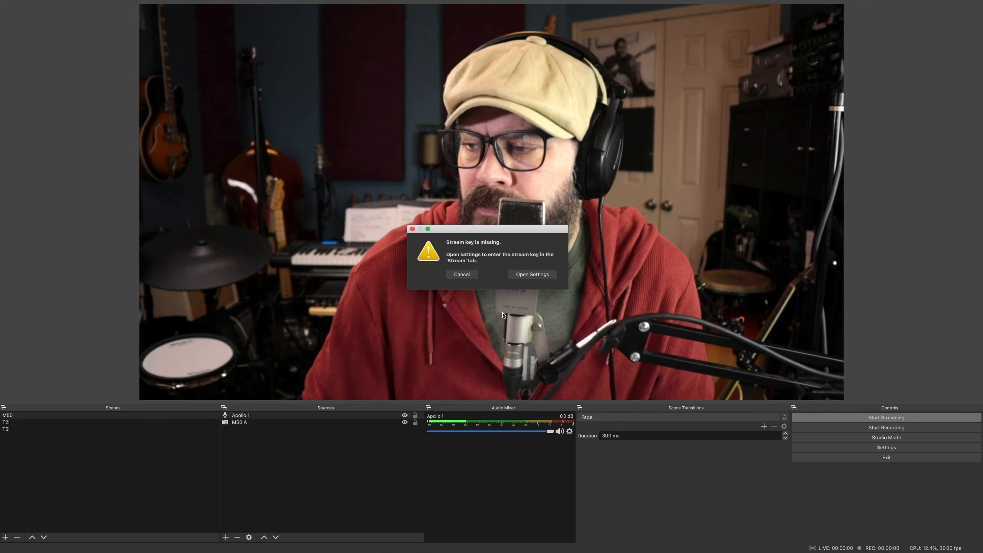
drag(500, 231, 269, 266)
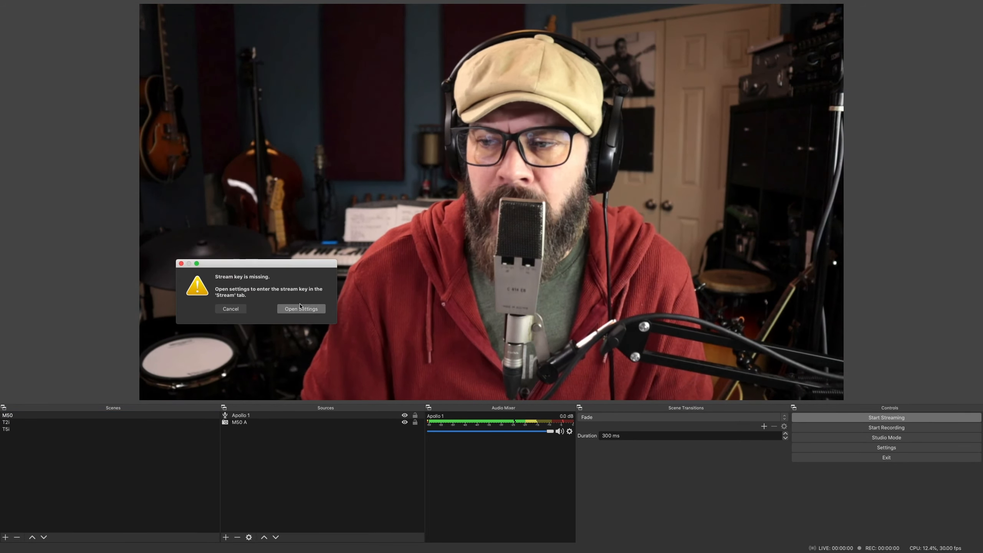
click(231, 309)
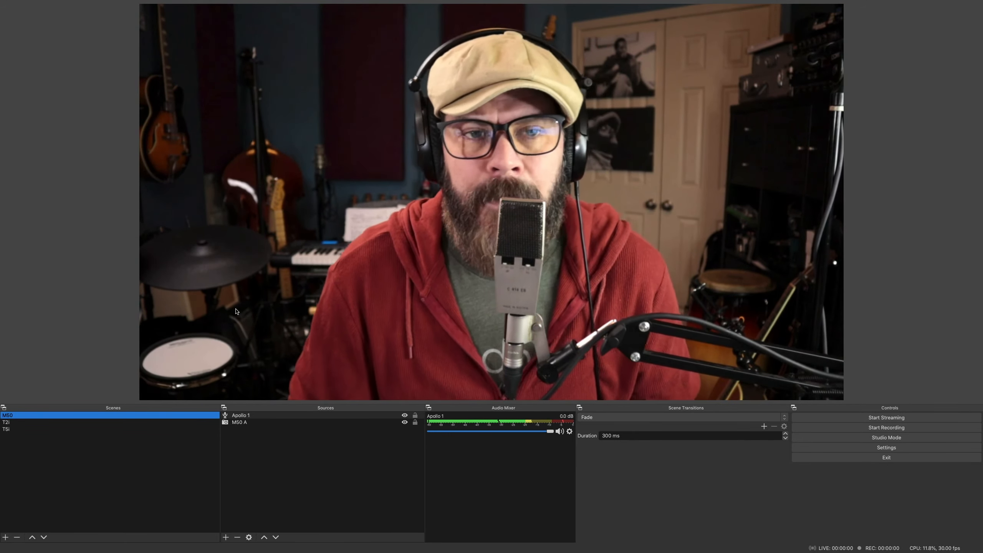